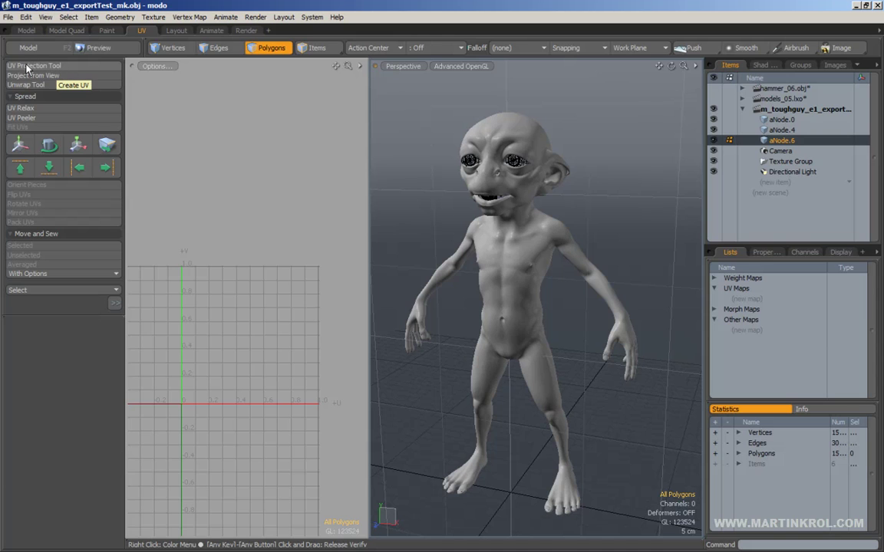
Activate the UV Projection tool and review its available projection types.
left_click(52, 68)
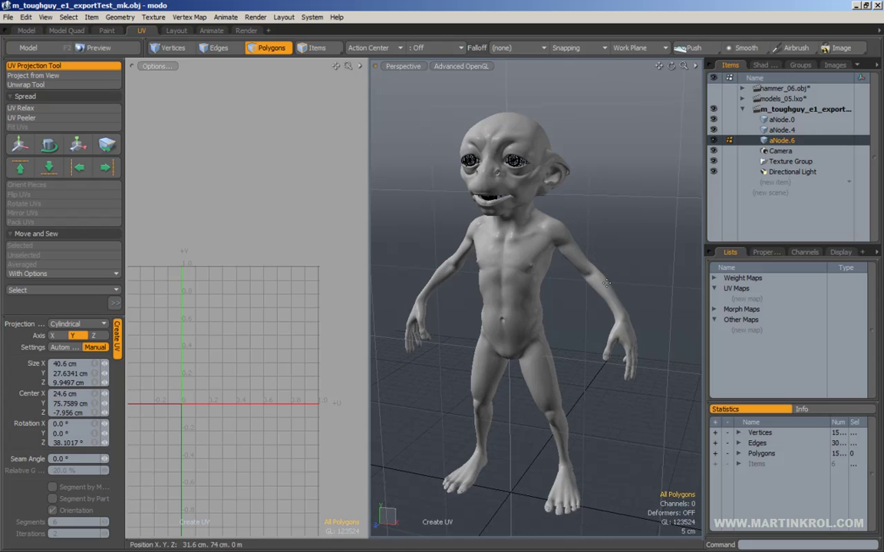
left_click(73, 324)
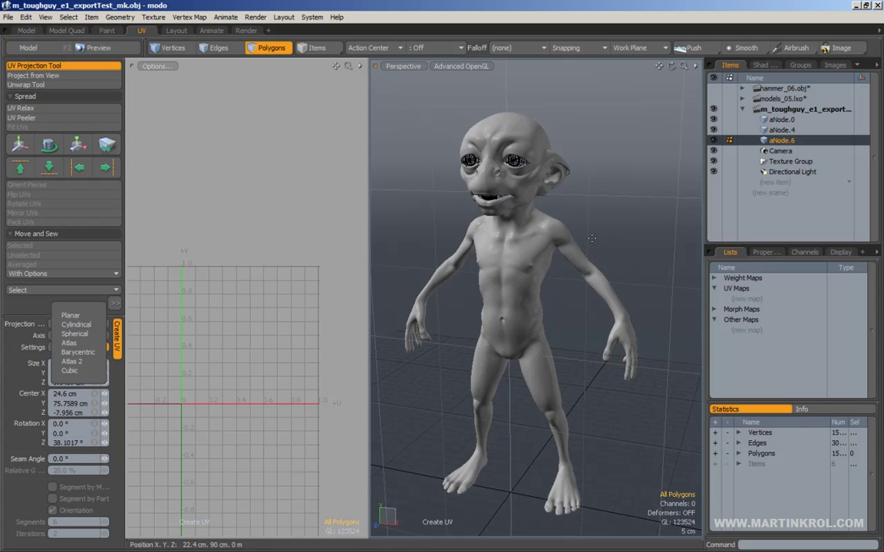
left_click(607, 264, "alt")
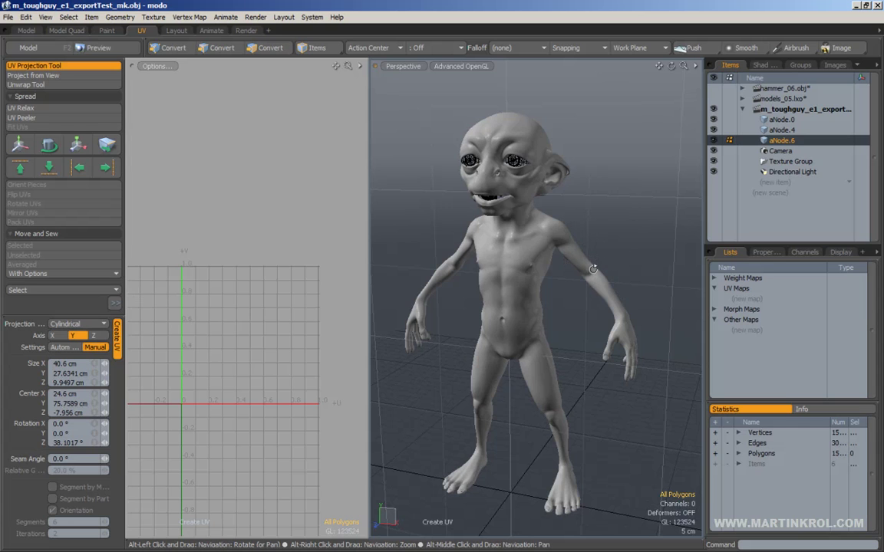
scroll(594, 269, "up", 3, "alt")
left_click_drag(595, 269, 577, 275, "alt")
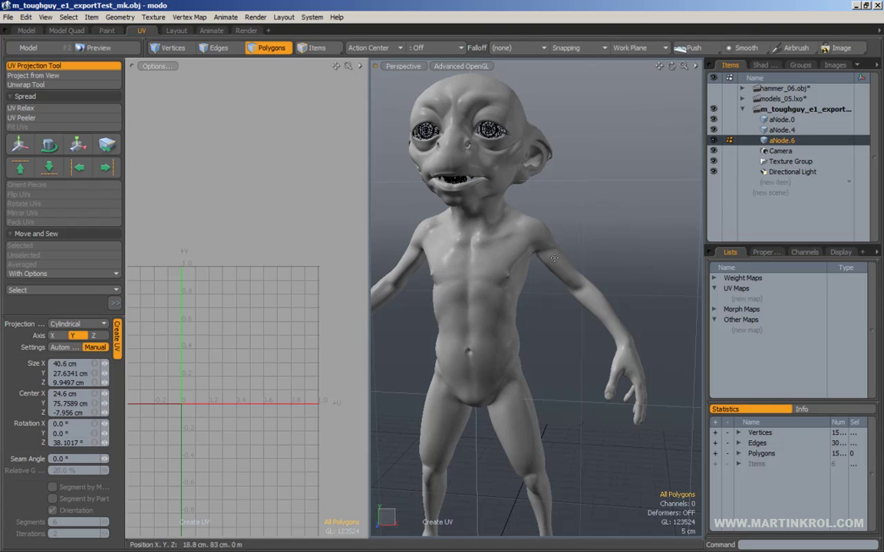
Select the edge loop around the elbow of the character's left arm.
key("2")
right_click_drag(554, 259, 606, 295, "alt")
double_click(593, 299)
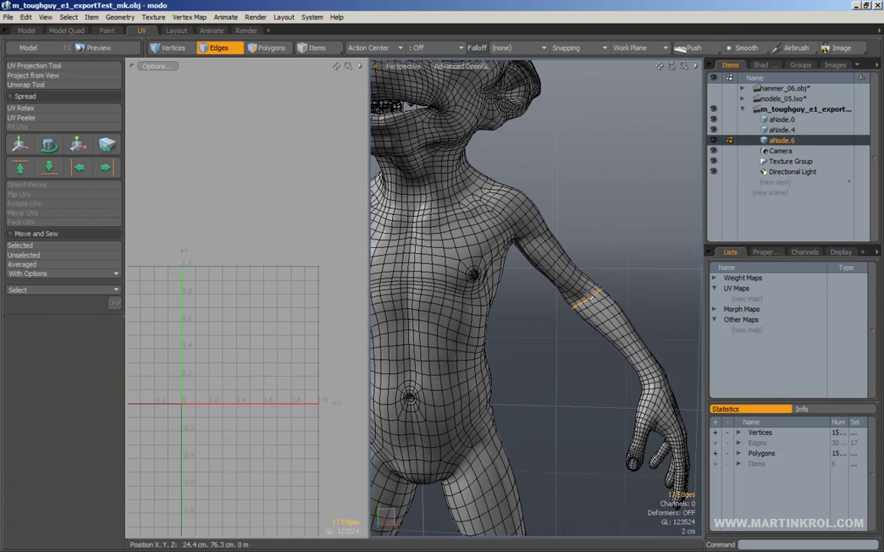
key("alt")
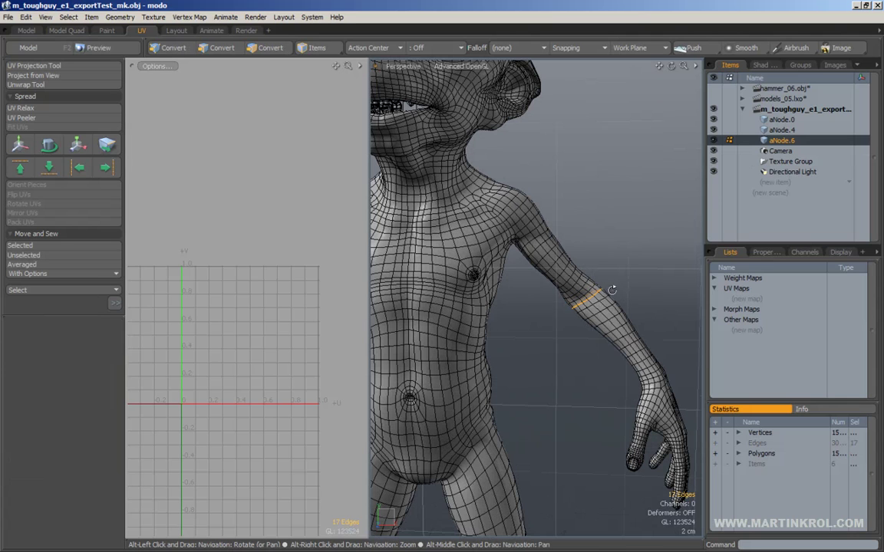
middle_click_drag(611, 290, 595, 275, "alt")
Grow the edge selection along the left arm until it spans from just below the shoulder to the wrist.
key("shift+Up")
key("shift+Up")
key("shift+Up")
key("shift+Up")
key("shift+Up")
key("shift+Up")
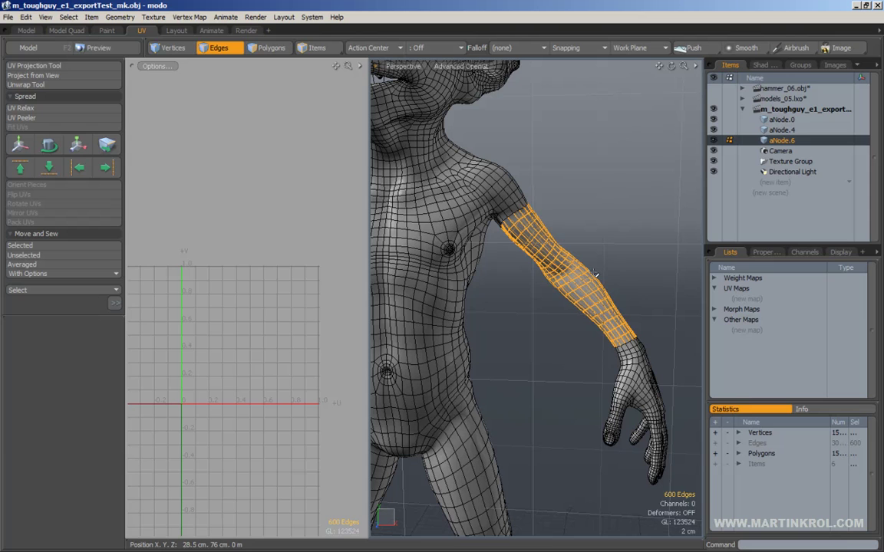
key("shift+Up")
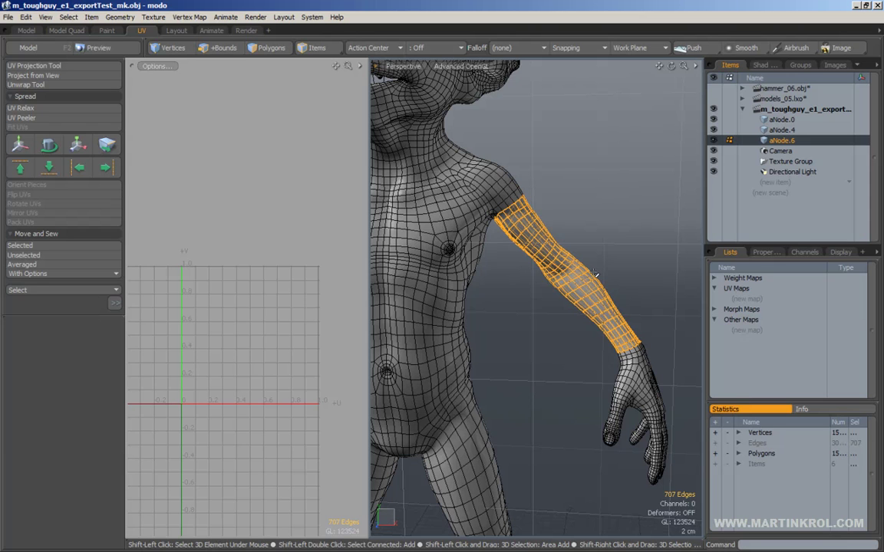
left_click_drag(594, 271, 560, 237, "alt")
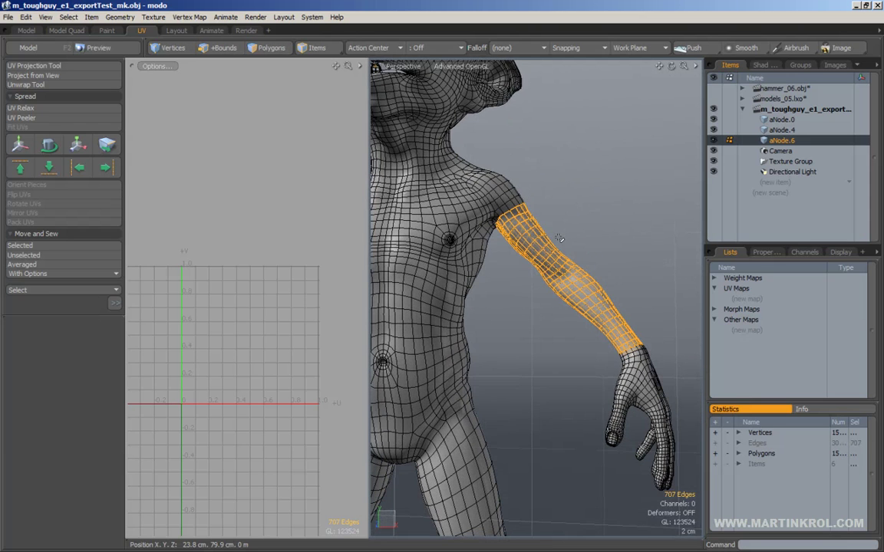
key("shift+Up")
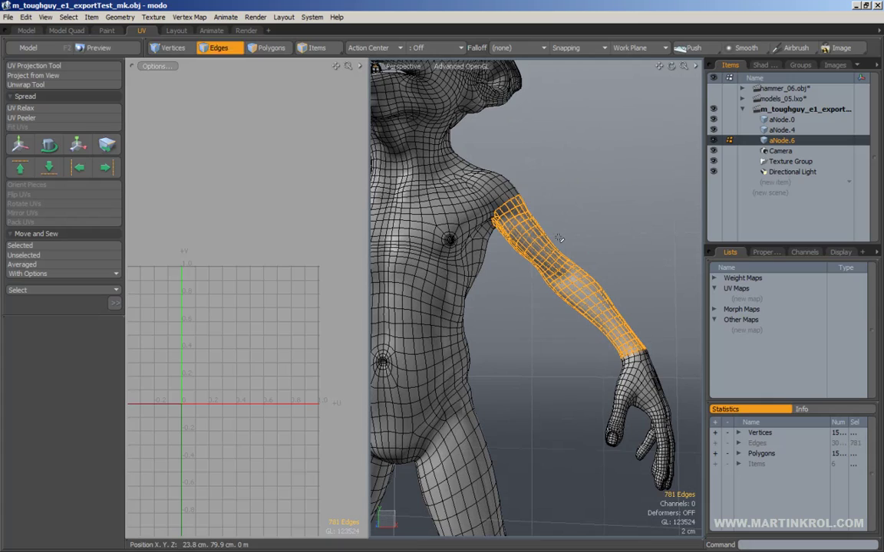
Convert the arm's edge selection to a polygon selection.
left_click_drag(554, 222, 522, 246, "alt")
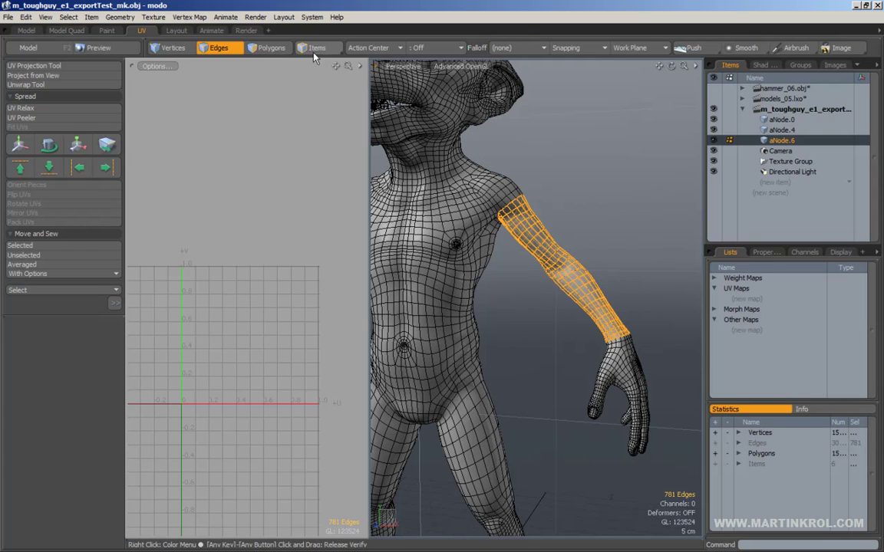
key("alt")
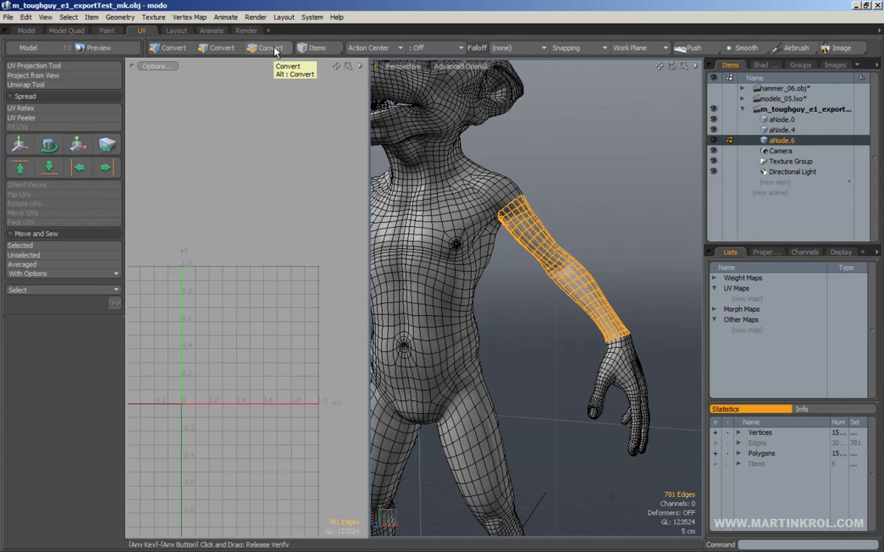
left_click(270, 47, "alt")
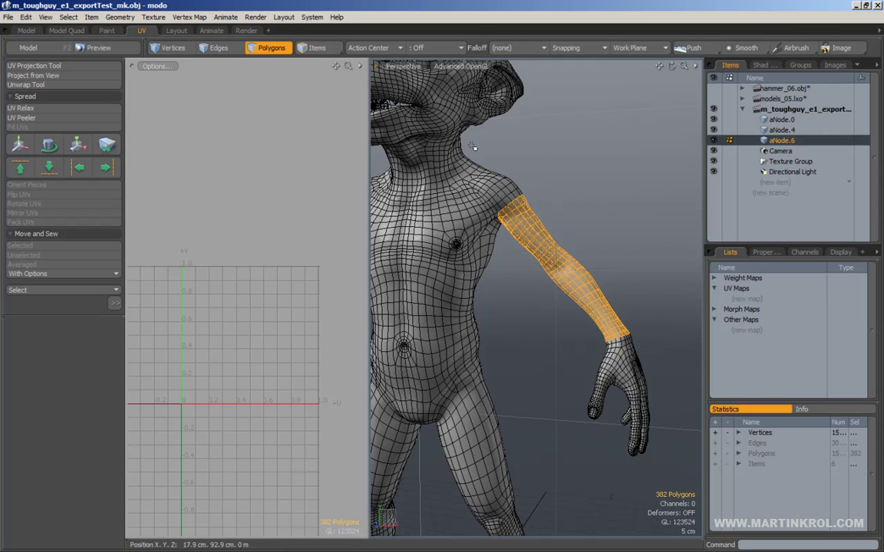
Cut the selected arm polygons out of the body and paste them into a new mesh item.
left_click_drag(473, 149, 574, 201, "alt")
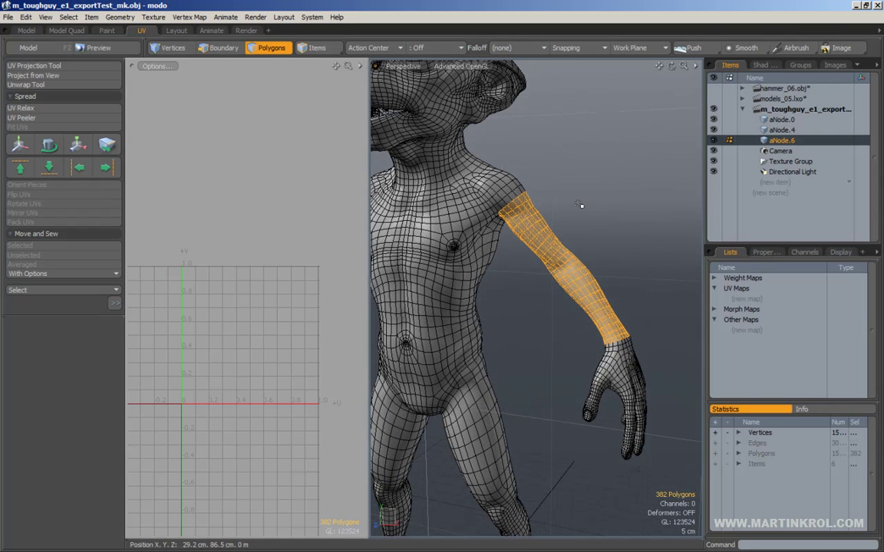
key("Delete")
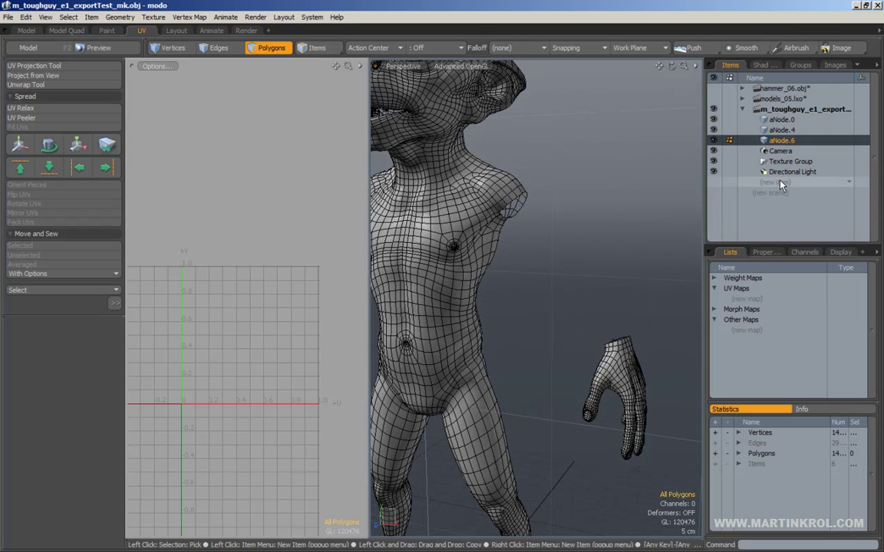
left_click(780, 182)
left_click(780, 182)
key("ctrl+v")
left_click(648, 213)
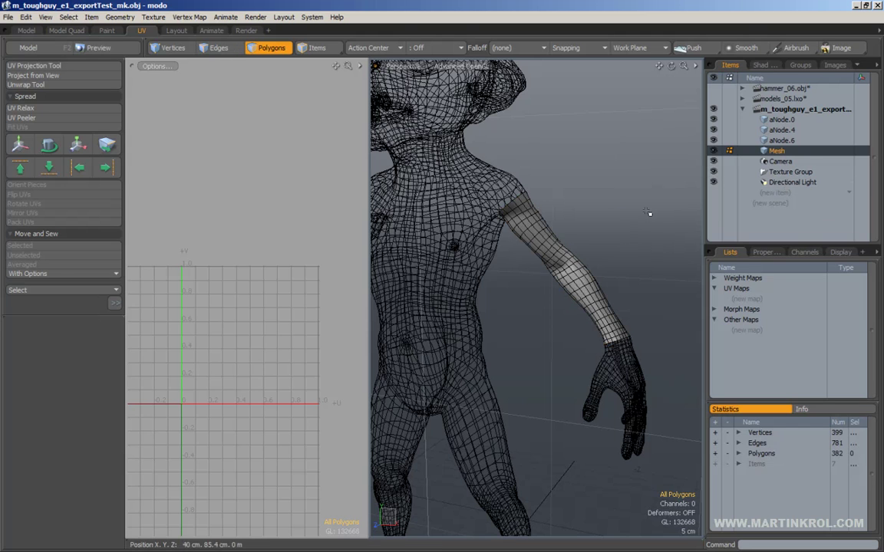
Assign a new material named UVTEST to the separated arm mesh.
left_click_drag(648, 214, 645, 286, "alt")
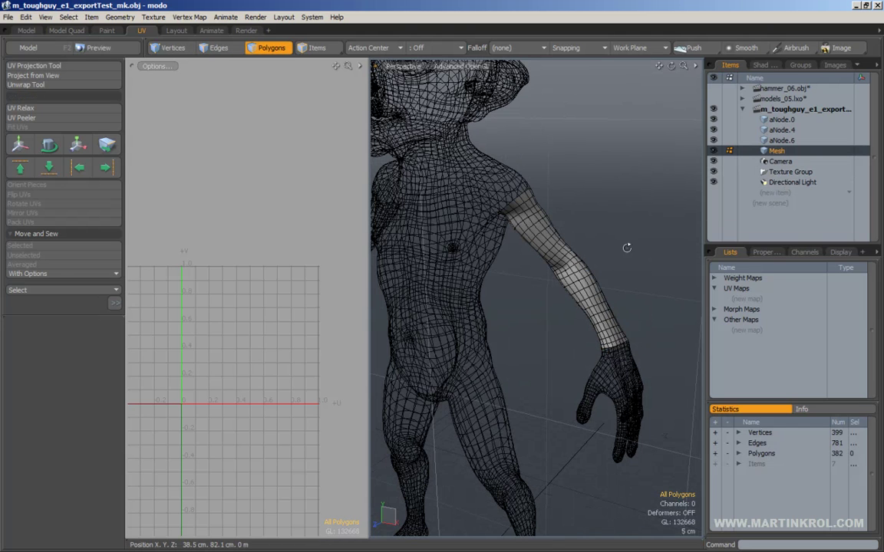
left_click_drag(627, 248, 529, 222, "alt")
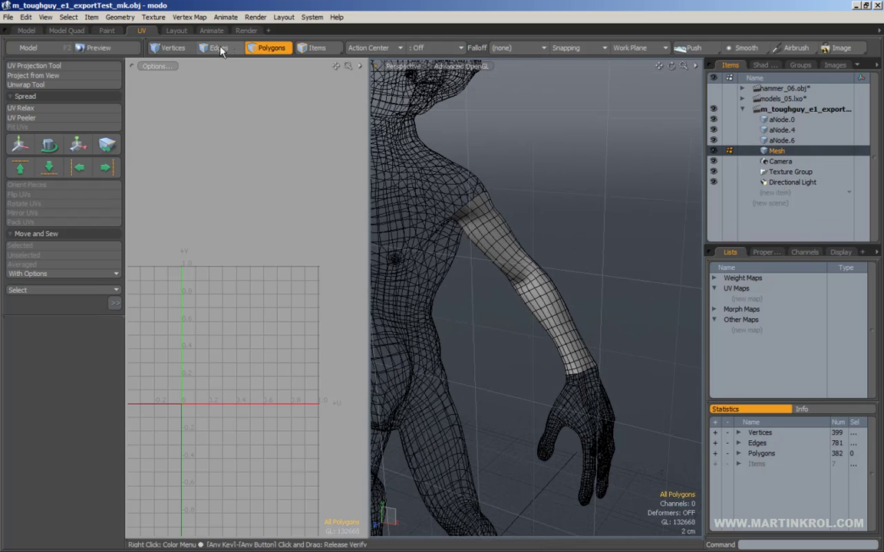
left_click_drag(529, 182, 570, 195, "alt")
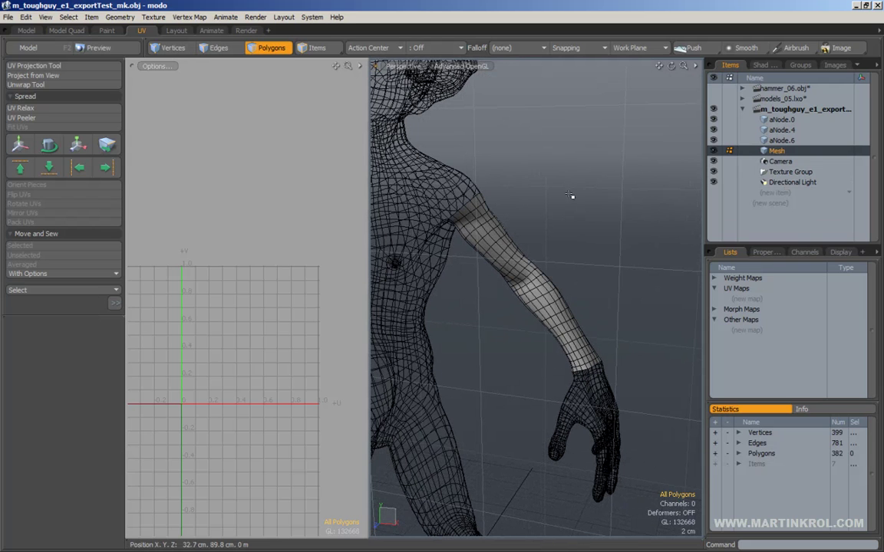
left_click(759, 65)
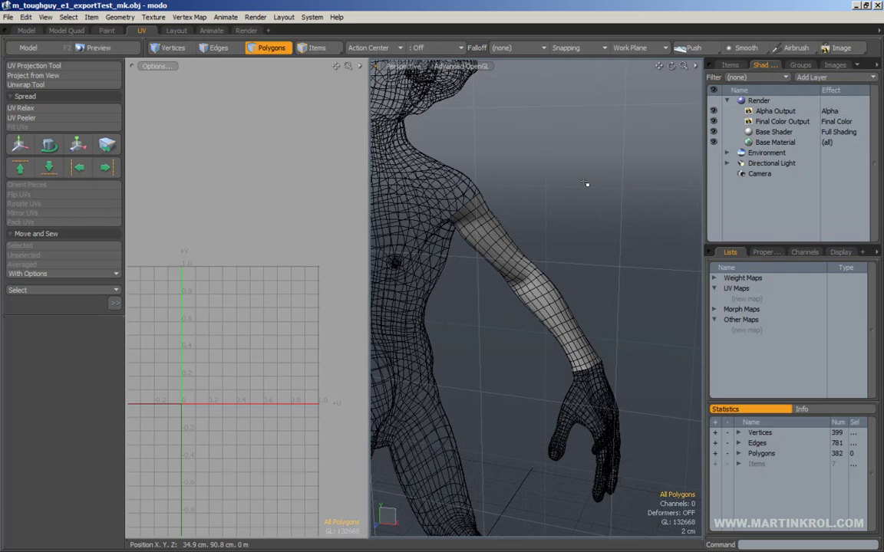
key("m")
key("Return")
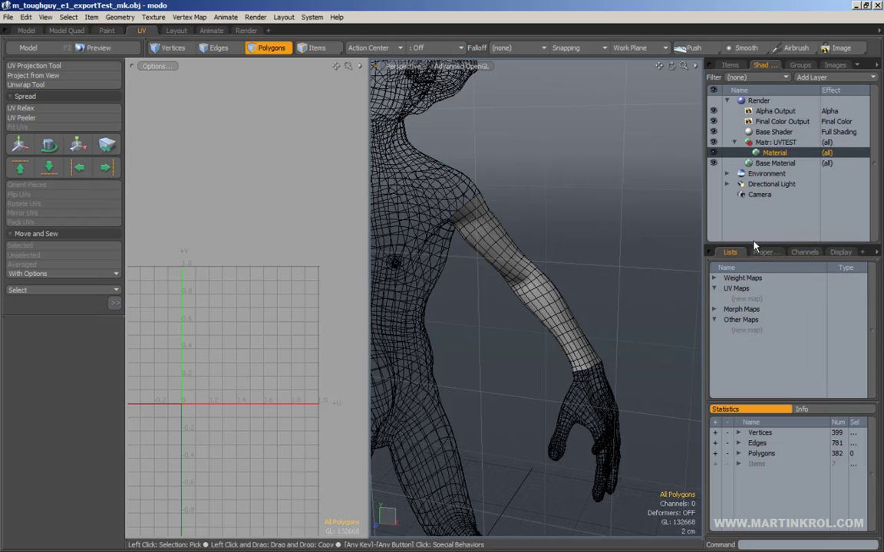
Add the UVGrid image as an image map layer in the UVTEST material and check it on the arm.
left_click(825, 77)
left_click(809, 149)
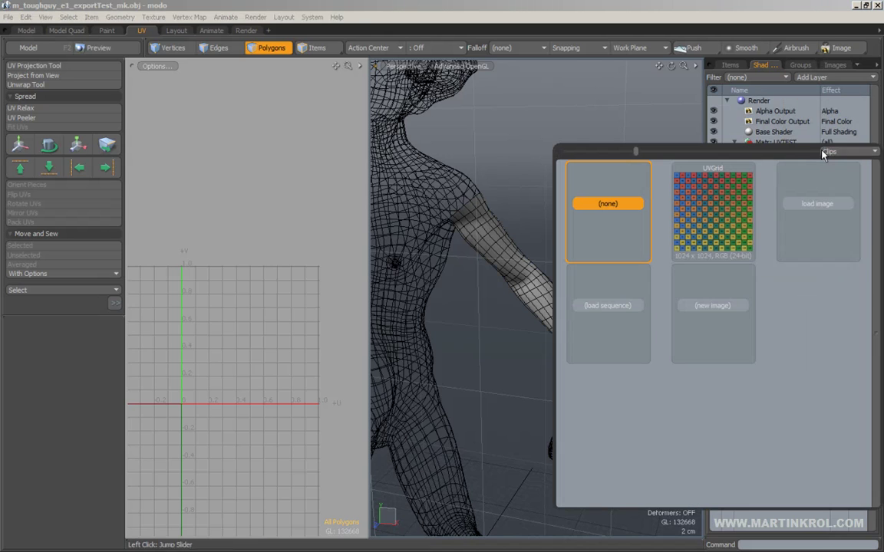
left_click(646, 194)
left_click_drag(582, 203, 581, 256, "alt")
scroll(465, 247, "down", 5)
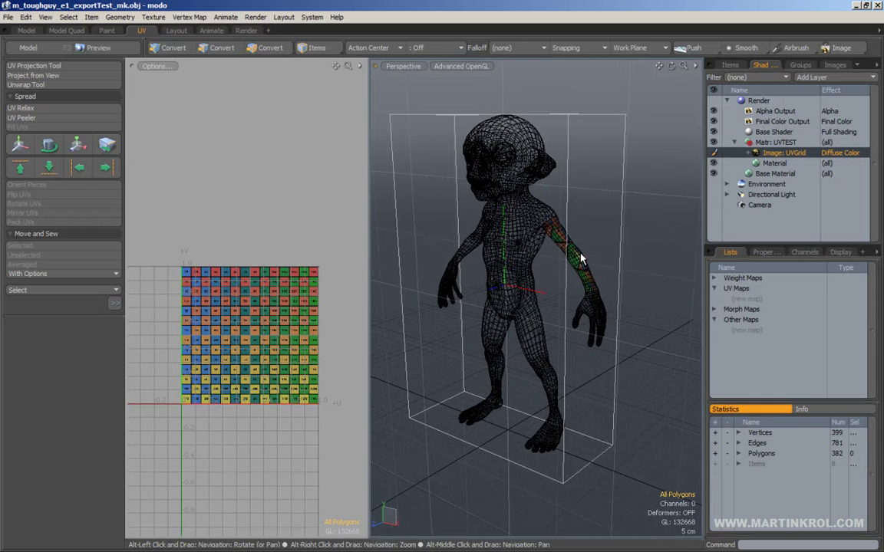
key("3")
left_click(642, 286)
left_click_drag(641, 286, 578, 294, "alt")
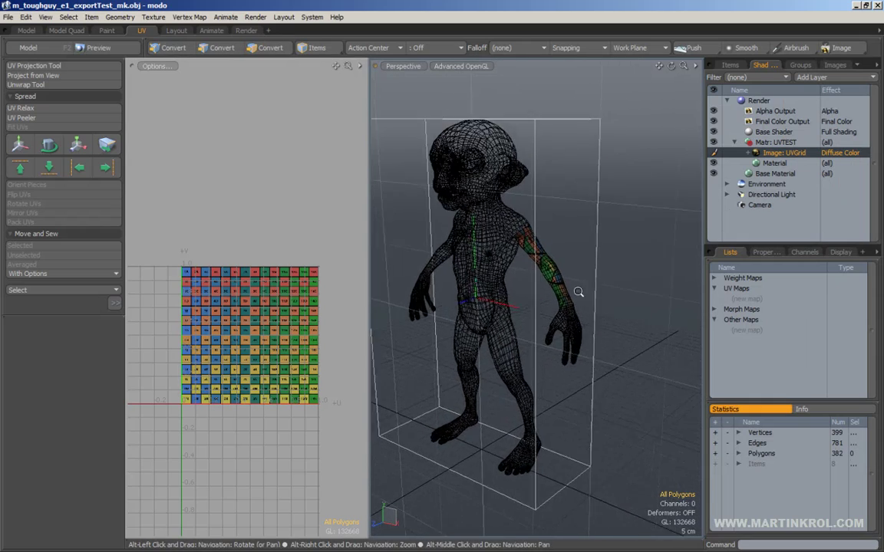
scroll(590, 278, "up", 5)
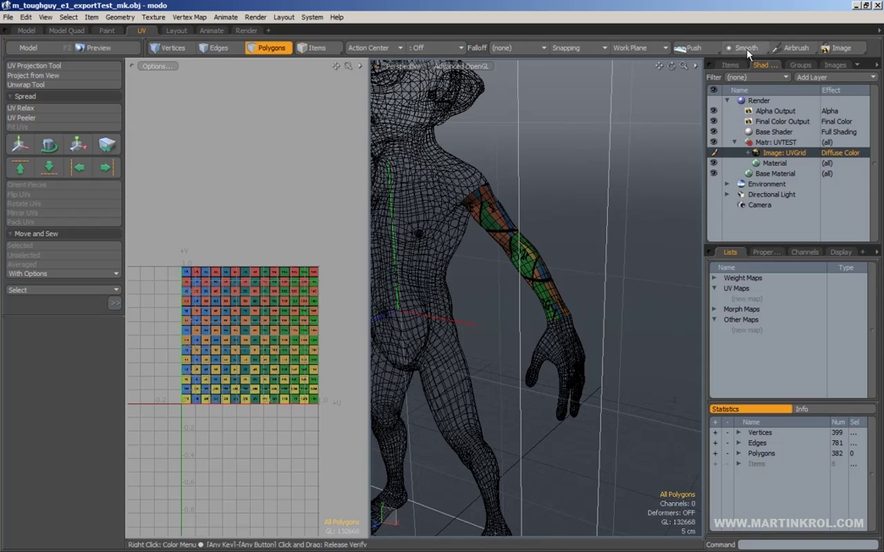
Project cylindrical UVs along the Y axis onto the arm mesh with the UV Projection tool in Automatic mode.
left_click(731, 66)
left_click_drag(599, 198, 579, 208, "alt")
scroll(568, 203, "up", 4)
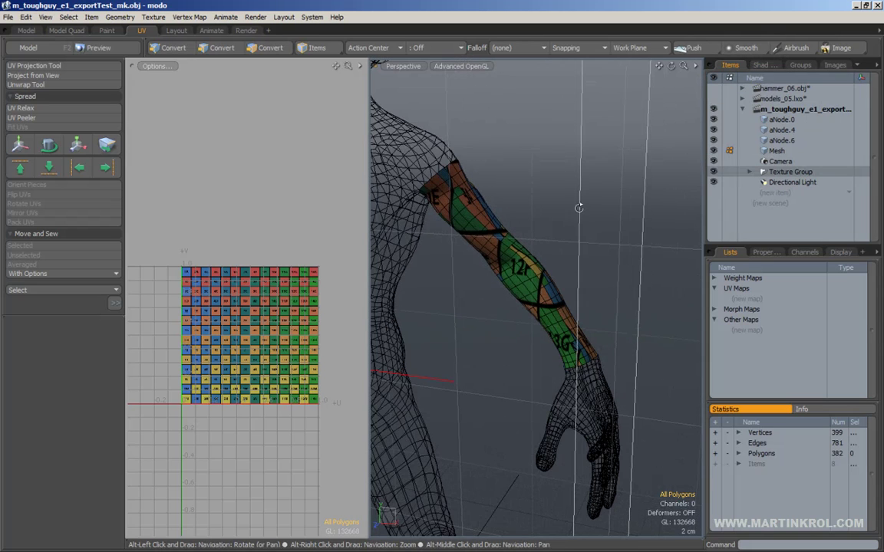
left_click(36, 66)
left_click(61, 348)
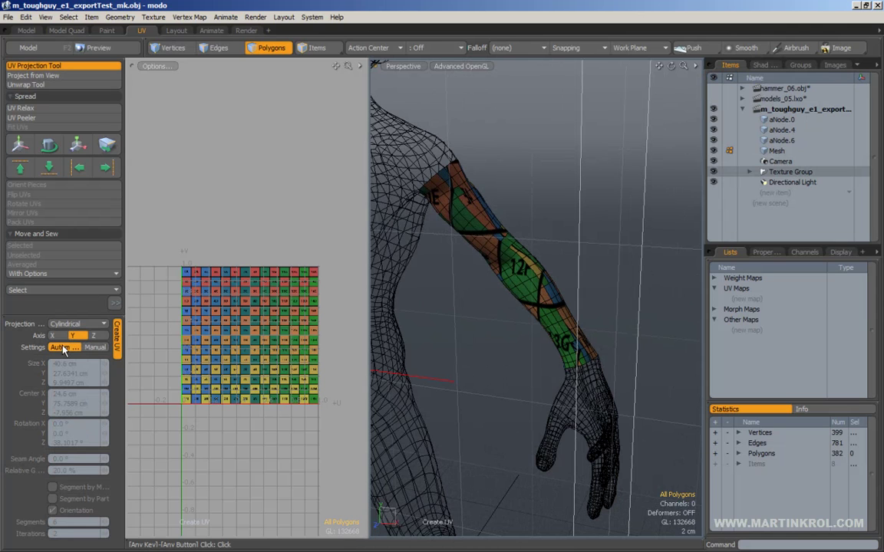
left_click(514, 253)
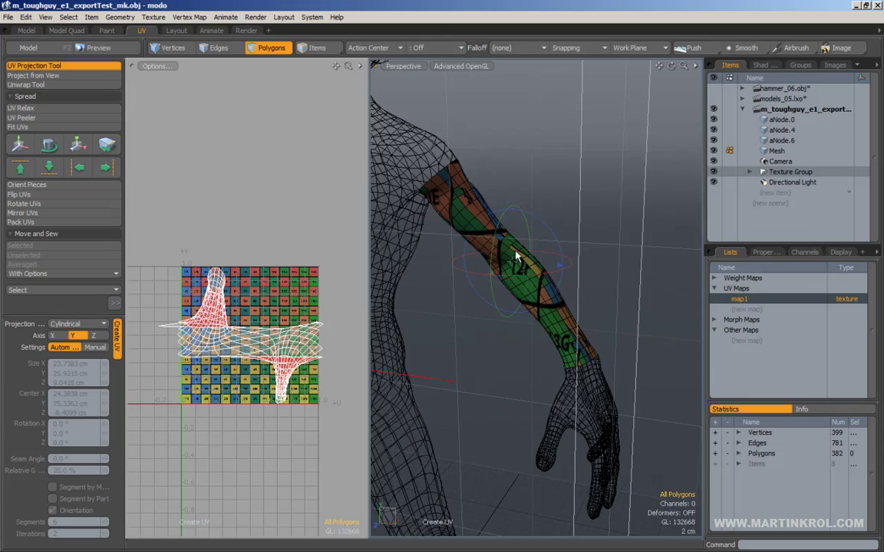
left_click_drag(481, 261, 552, 264, "alt")
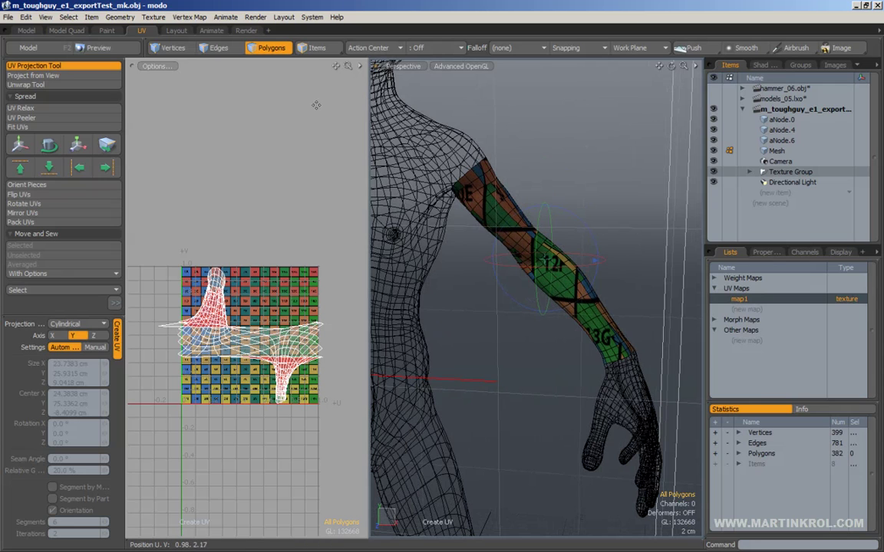
left_click(259, 49)
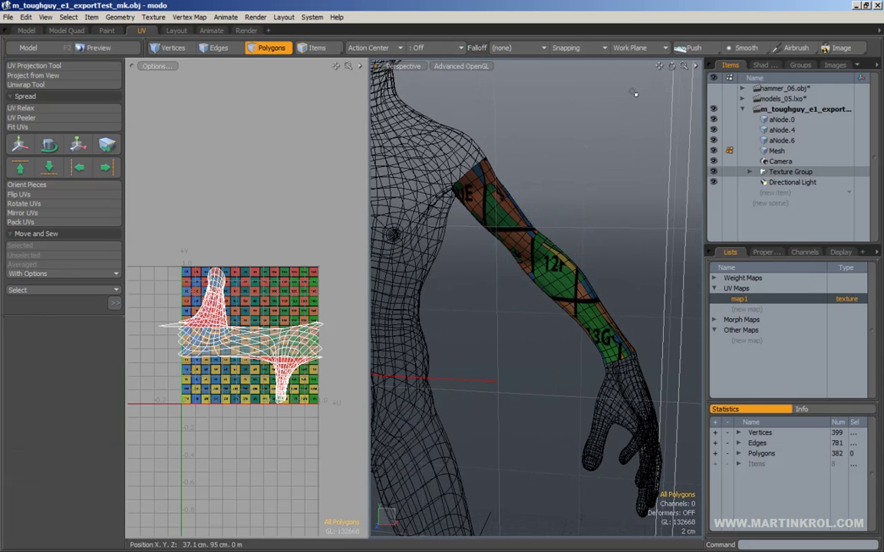
Set the UVGrid image layer's projection type to UV Map using map1, and check the texture on the arm.
left_click(761, 65)
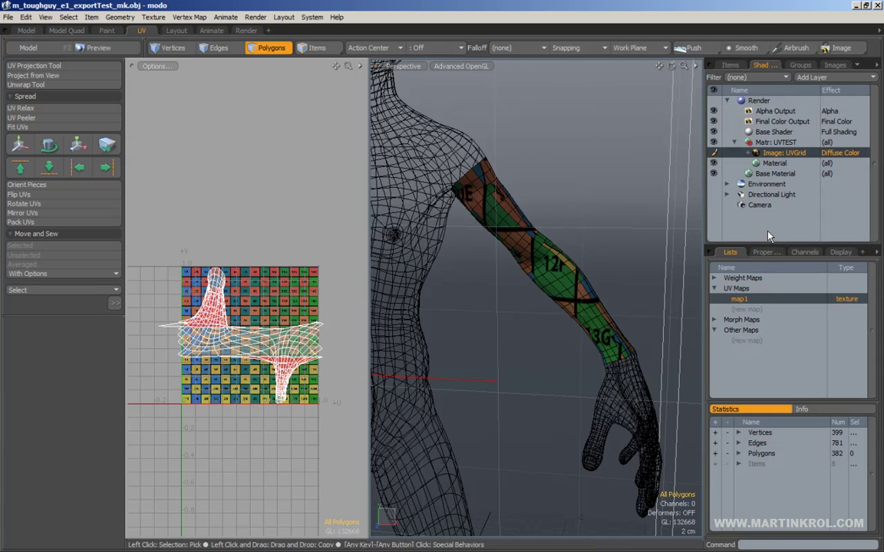
left_click(763, 252)
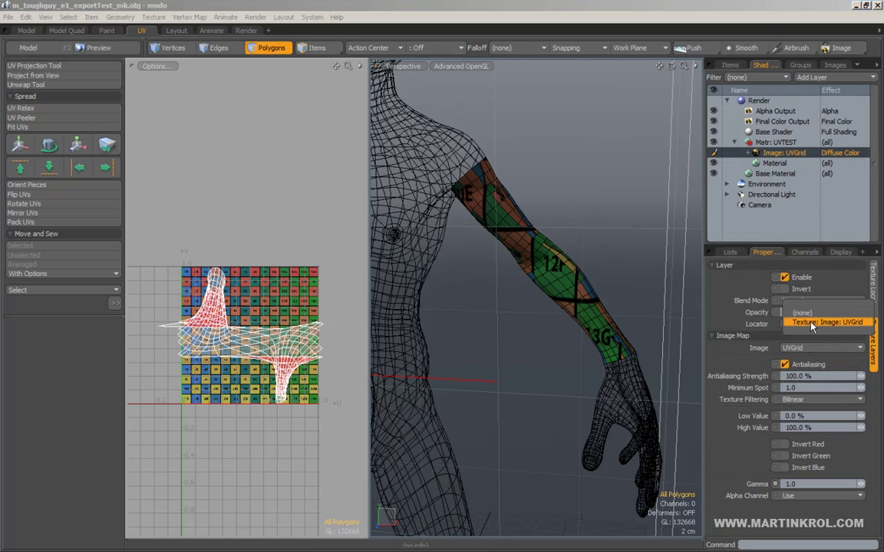
left_click(807, 348)
left_click(798, 344)
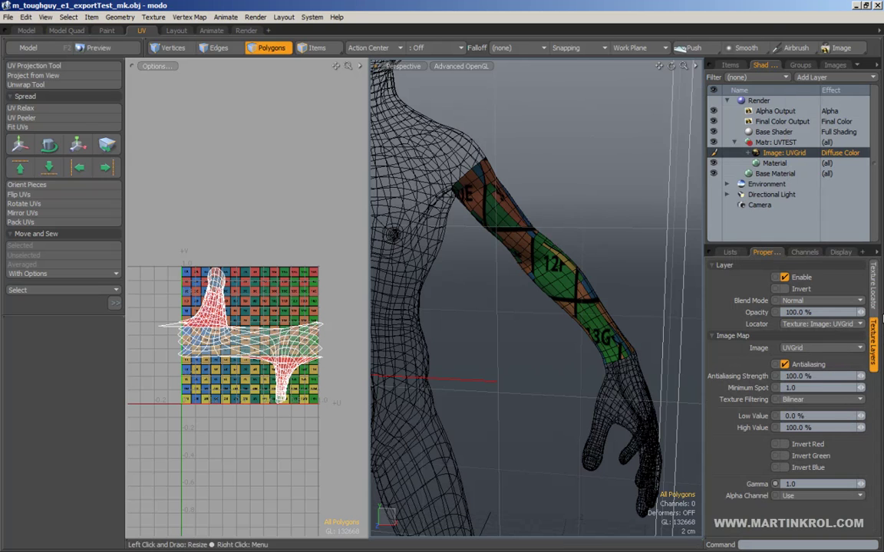
left_click(873, 288)
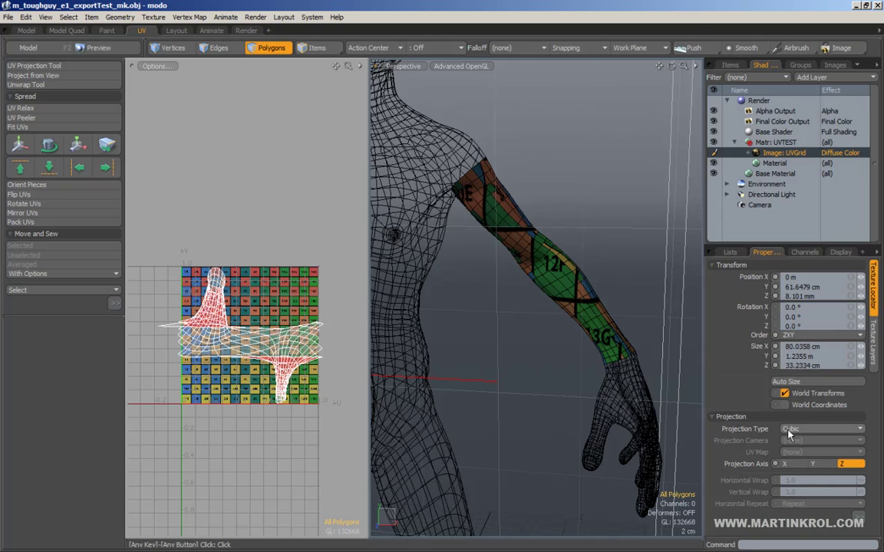
left_click(802, 428)
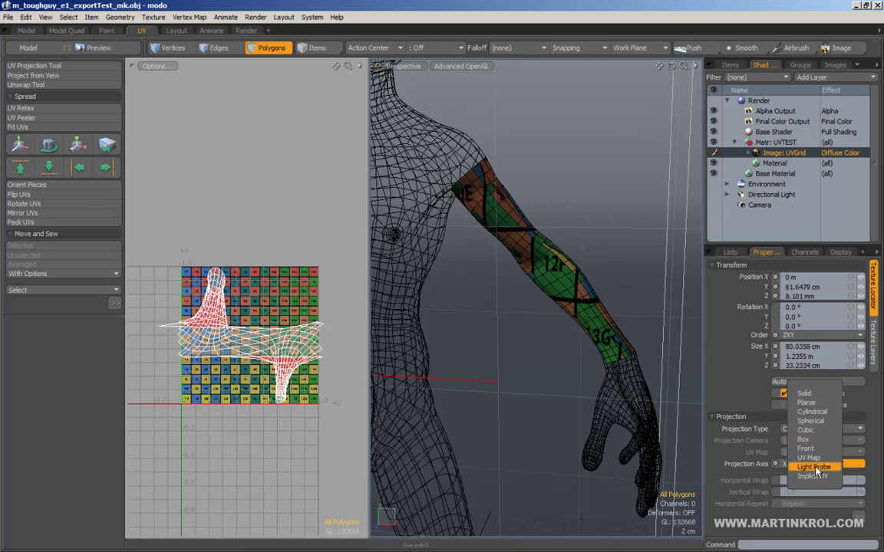
left_click(808, 457)
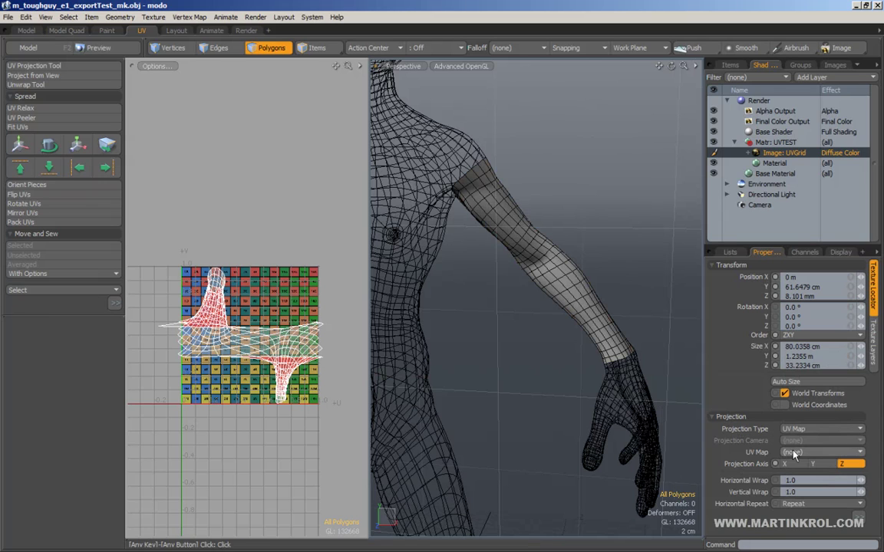
left_click(798, 453)
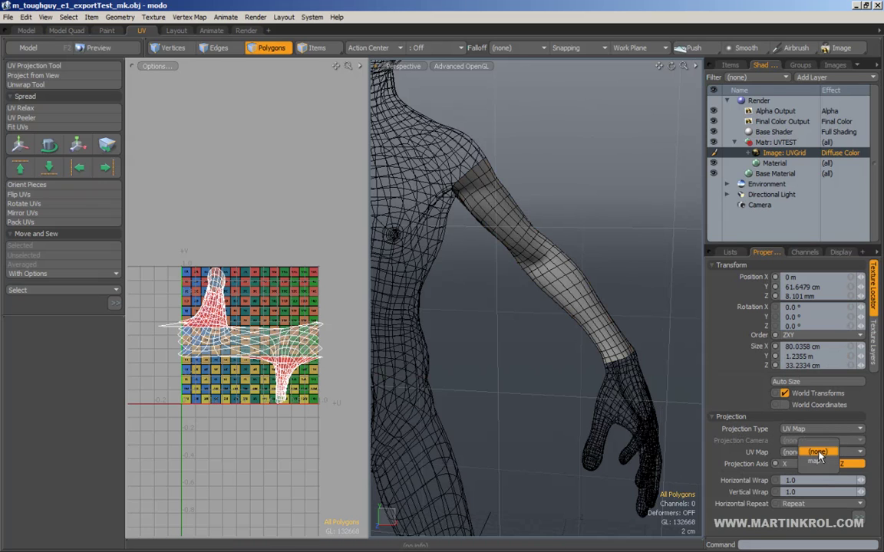
left_click(818, 463)
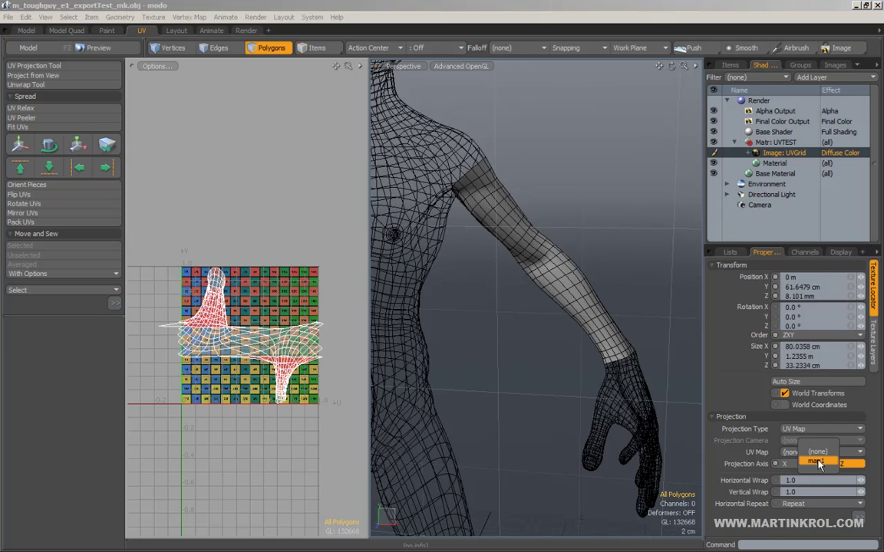
left_click(729, 66)
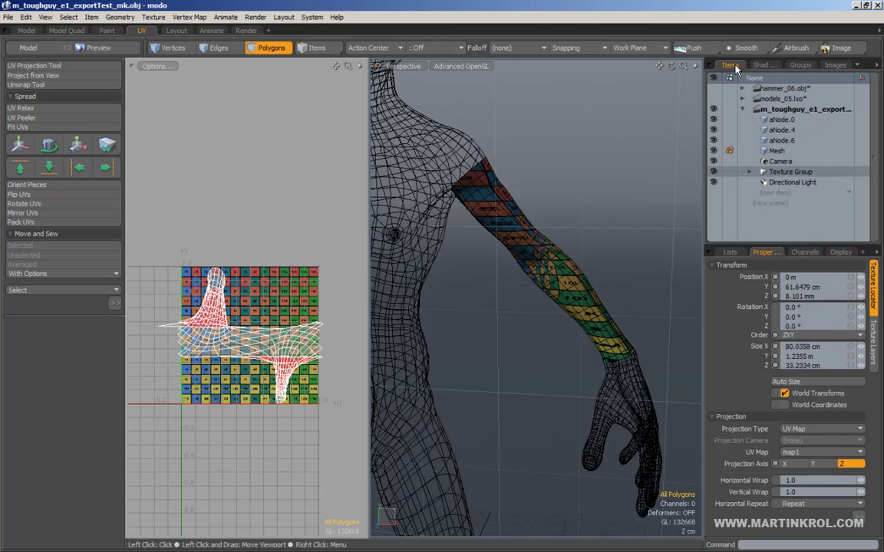
left_click_drag(554, 193, 580, 198, "alt")
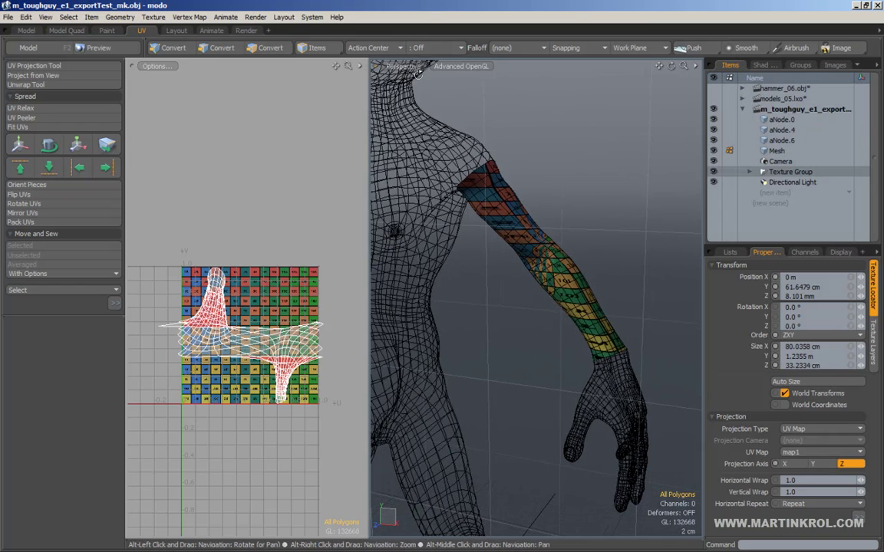
left_click_drag(416, 71, 403, 58, "alt")
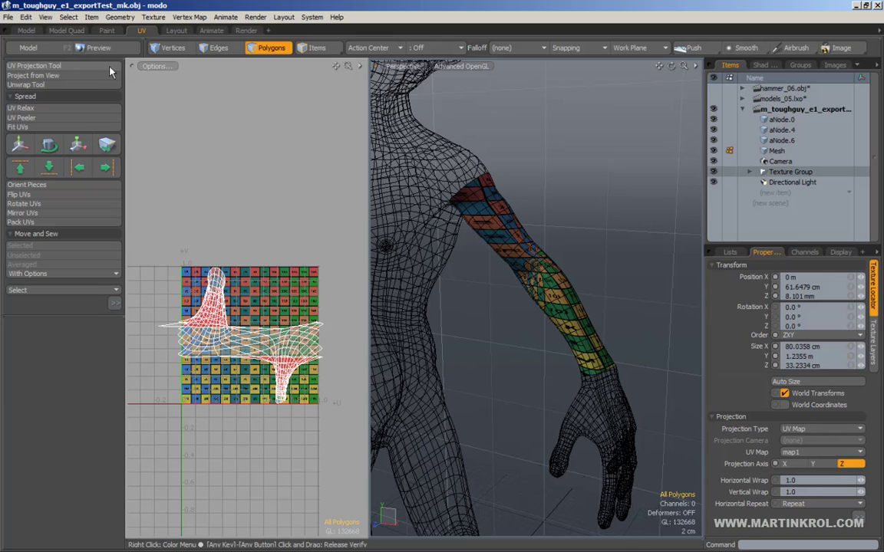
Reproject the arm's UVs cylindrically along Y with Manual settings, rotating the projection about 42.4° around Z to follow the arm.
left_click(76, 65)
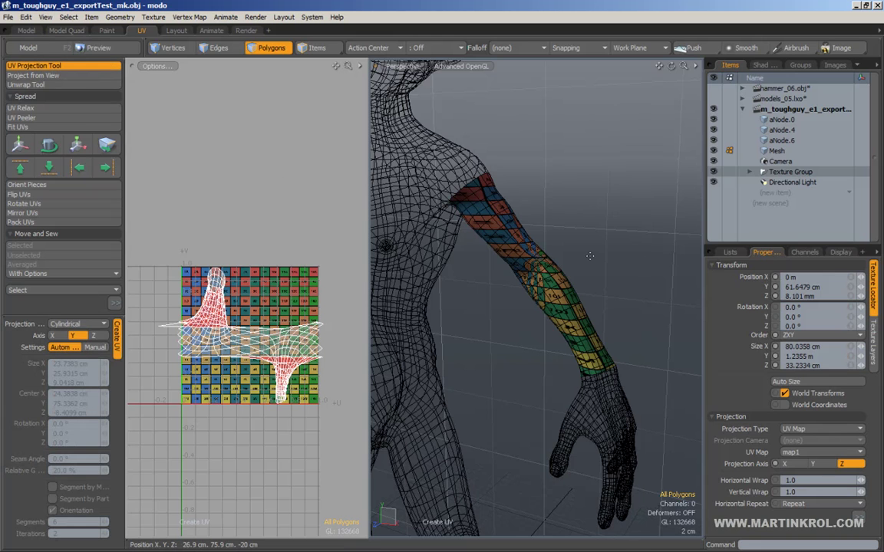
left_click_drag(580, 255, 568, 256, "alt")
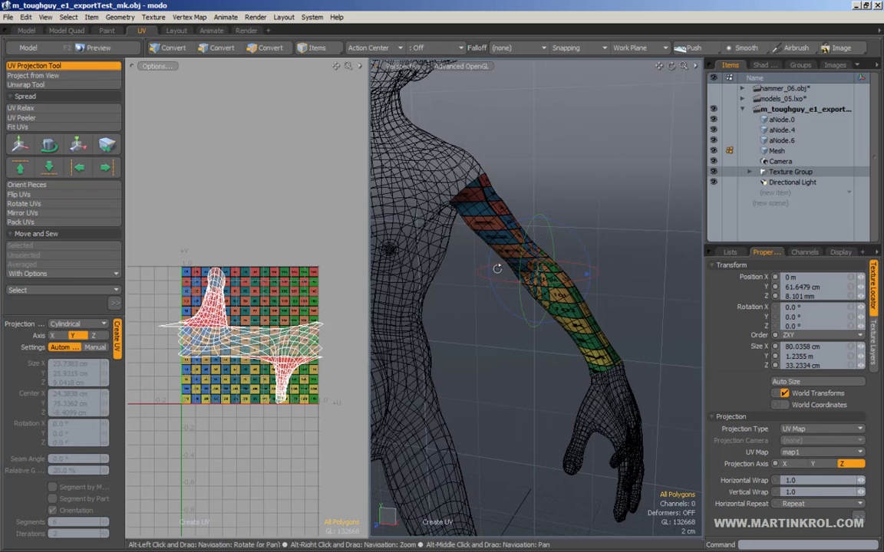
left_click_drag(516, 255, 586, 288, "alt")
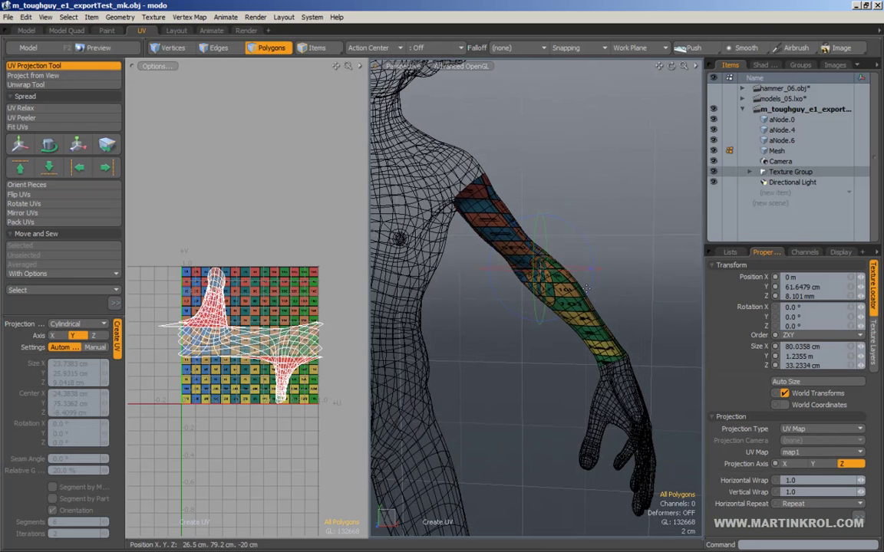
left_click(76, 337)
left_click_drag(586, 224, 539, 369, "alt")
left_click_drag(537, 240, 482, 200, "alt")
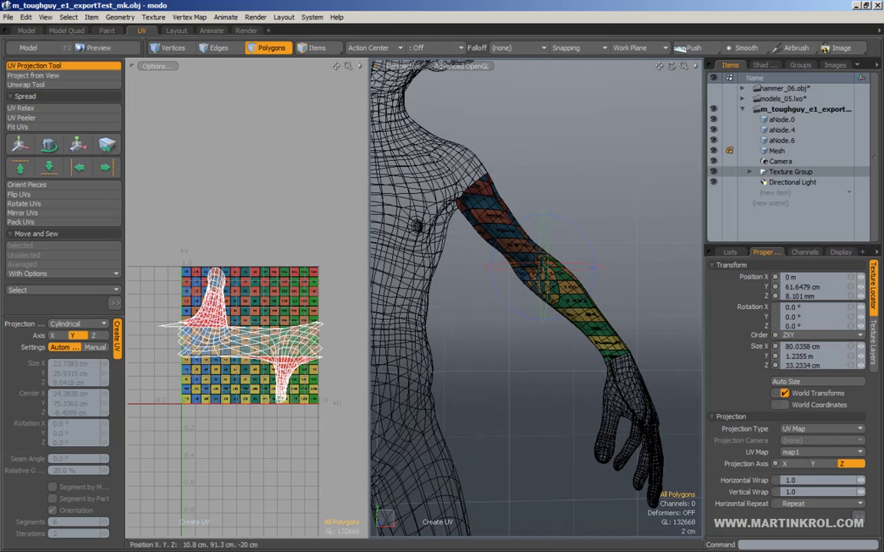
left_click_drag(542, 310, 551, 308, "alt")
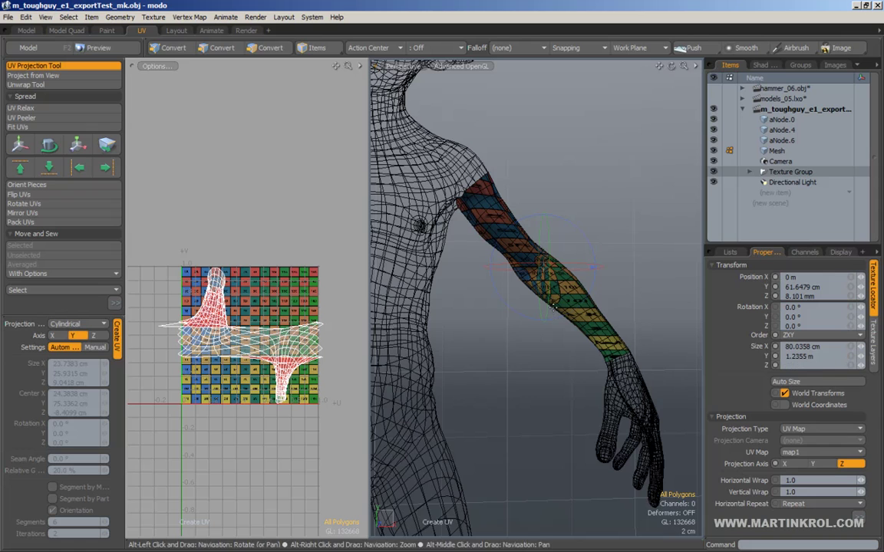
left_click(94, 348)
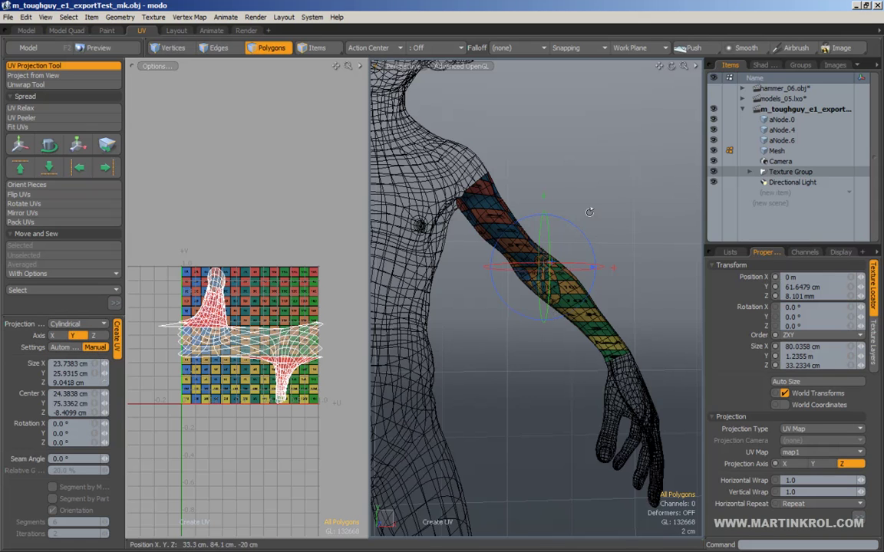
left_click_drag(574, 224, 572, 273)
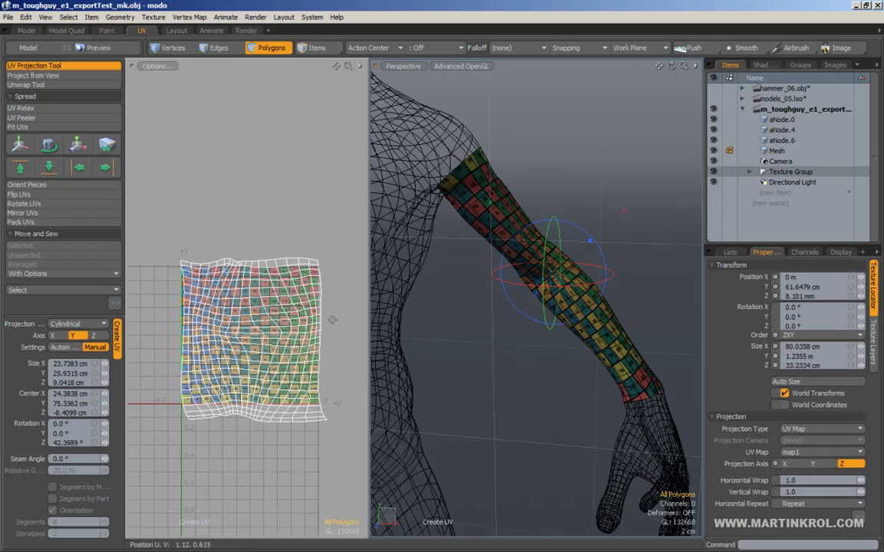
Fine-tune the cylindrical projection's Z rotation to about 43.5° and finish the UV projection.
left_click_drag(542, 304, 478, 287, "alt")
left_click_drag(462, 253, 460, 146, "alt")
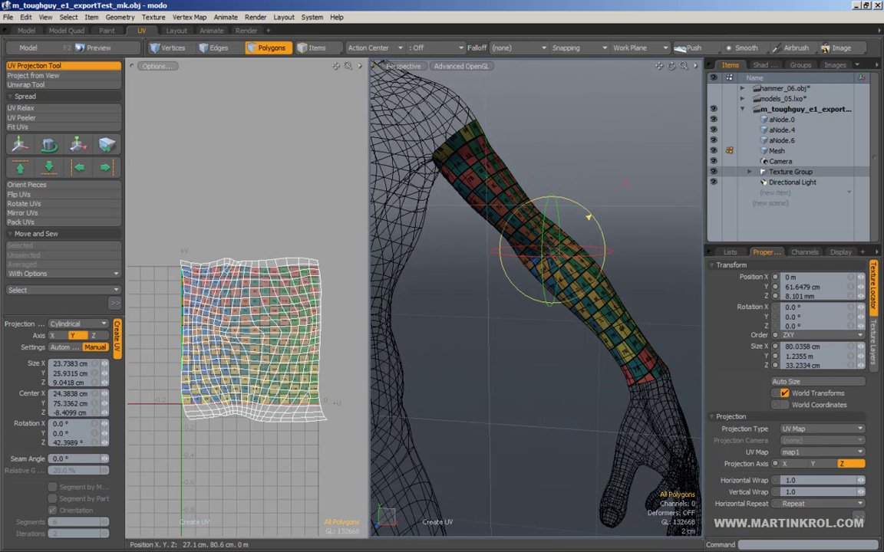
left_click_drag(588, 217, 587, 216)
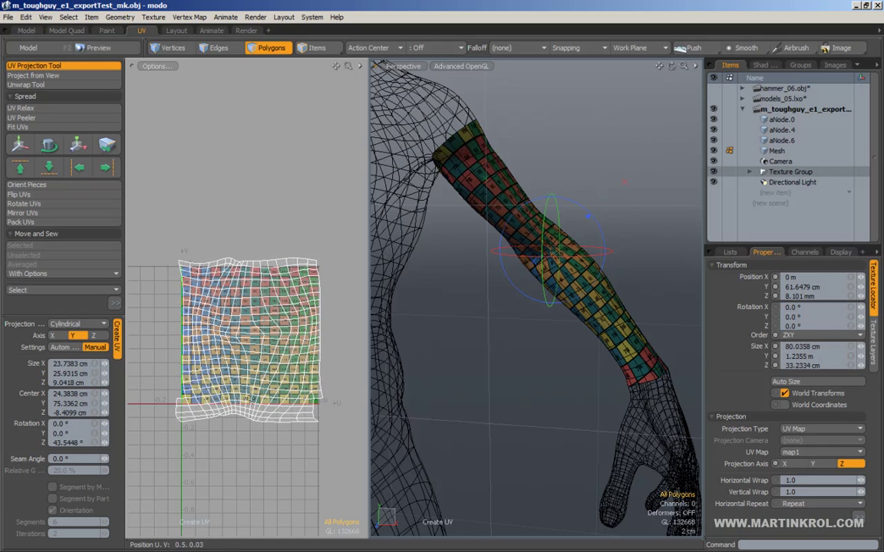
right_click_drag(279, 407, 291, 409, "alt")
scroll(292, 408, "up", 1)
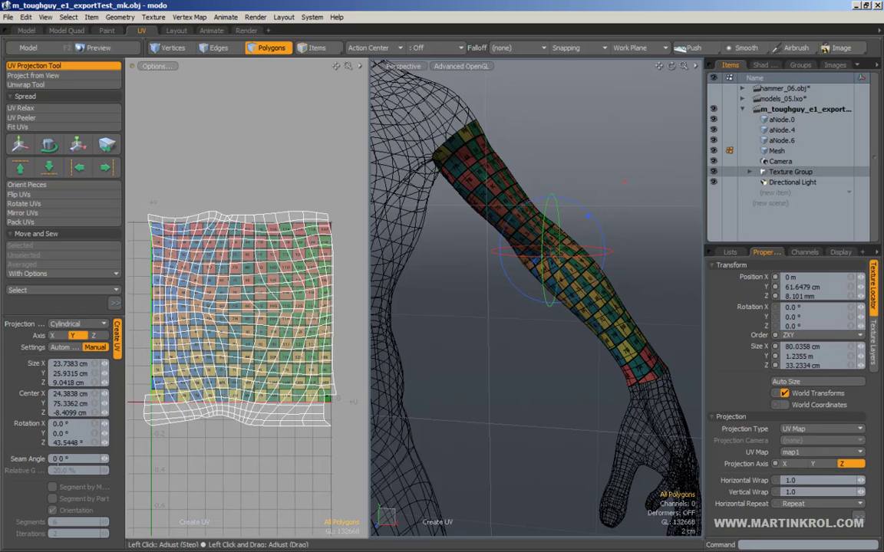
left_click(270, 49)
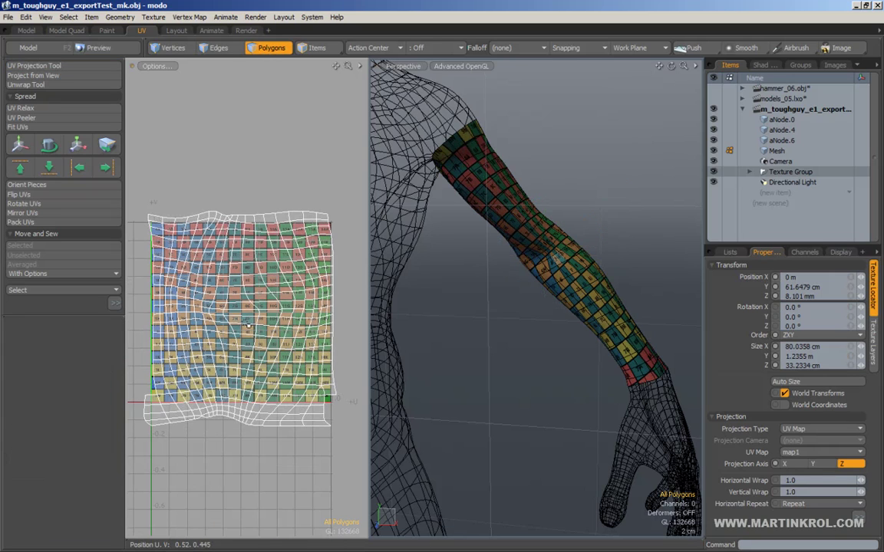
Tear off the four polygons at the UV shell's lower-left corner and move them about 1.035 in U to the opposite side.
left_click_drag(149, 404, 169, 427)
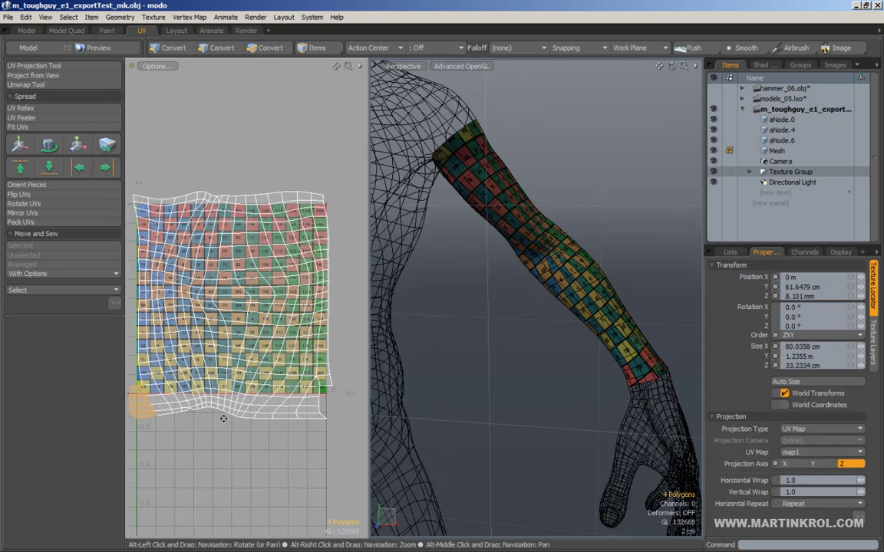
left_click_drag(223, 419, 219, 416, "alt")
key("w")
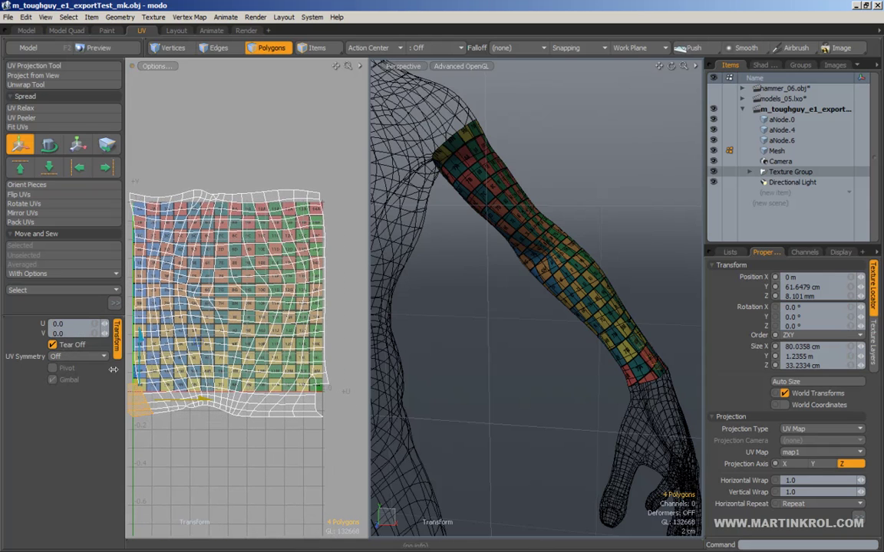
left_click_drag(164, 363, 195, 362, "alt")
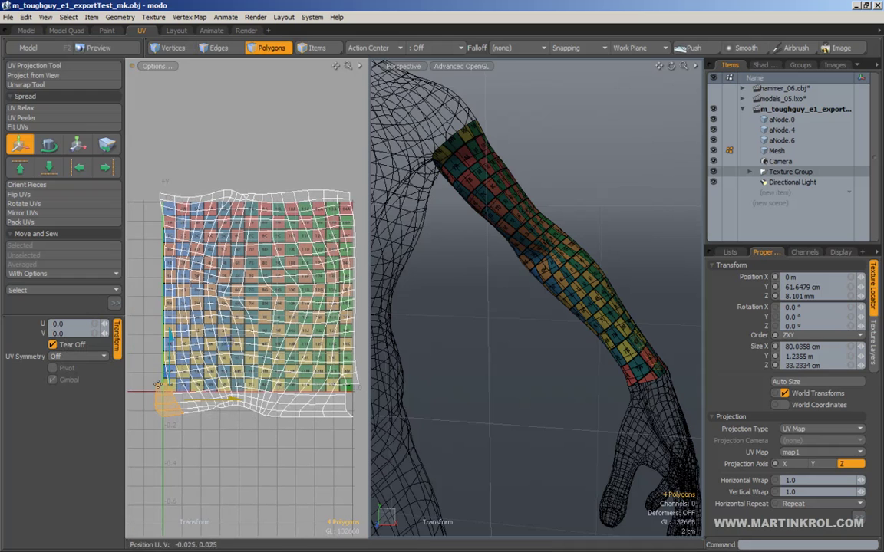
left_click(52, 345)
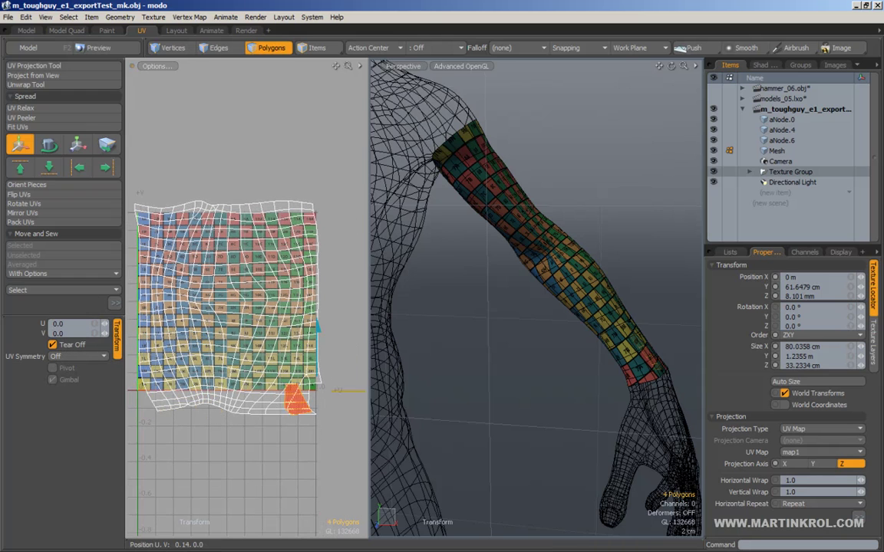
left_click_drag(337, 390, 363, 390)
right_click_drag(319, 420, 362, 384, "alt")
left_click_drag(268, 372, 229, 383, "alt")
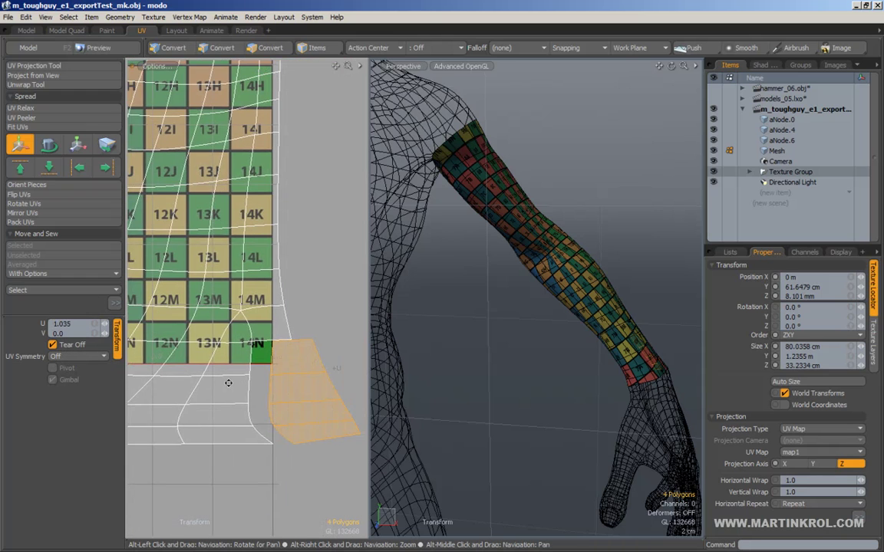
Align the four moved polygons with the UV shell's lower-right edge and deselect them.
left_click_drag(292, 382, 268, 381)
right_click_drag(278, 365, 292, 383, "alt")
left_click_drag(292, 383, 287, 370, "alt")
left_click_drag(258, 364, 259, 366)
left_click_drag(316, 306, 316, 305)
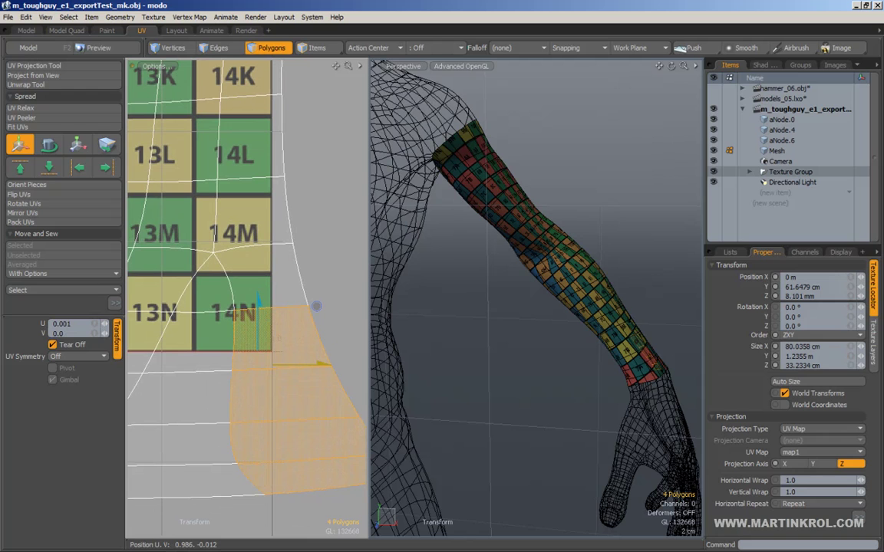
right_click_drag(257, 377, 278, 340, "alt")
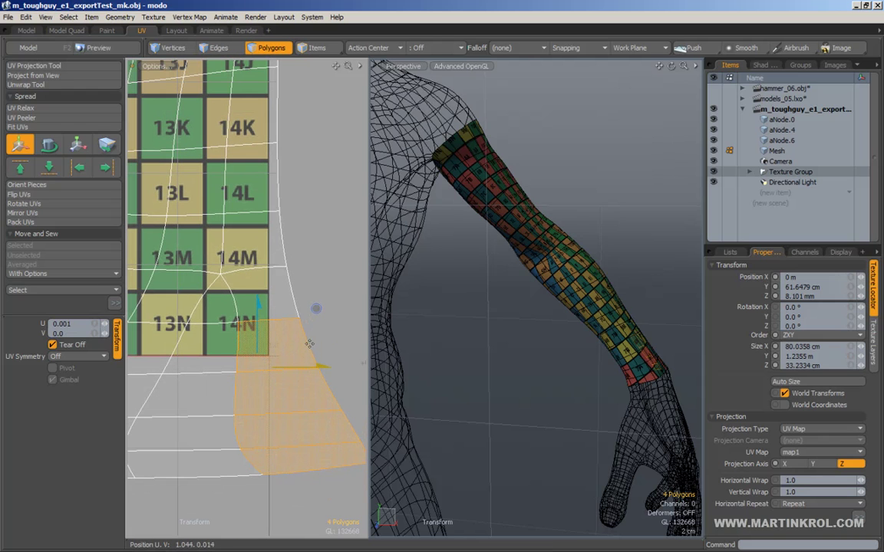
key("space")
left_click_drag(317, 247, 330, 284)
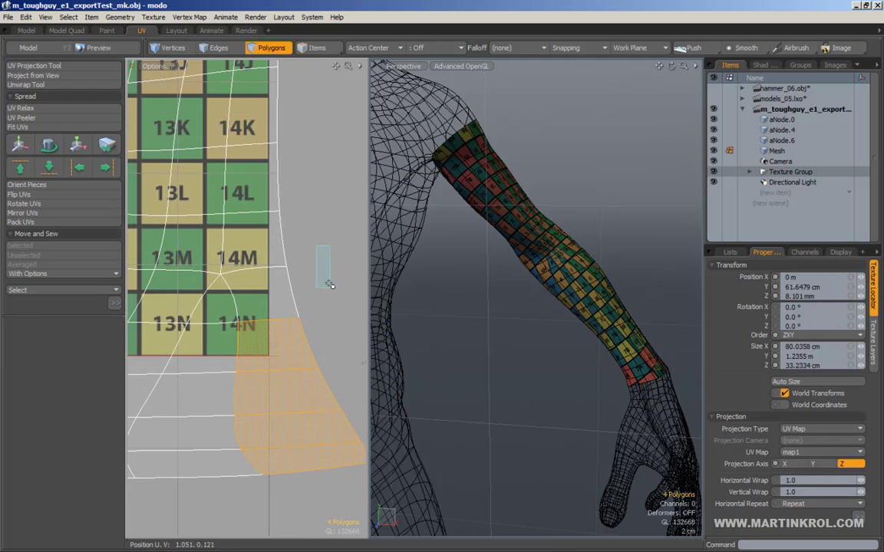
right_click_drag(327, 301, 209, 309, "alt")
left_click_drag(209, 310, 265, 346, "alt")
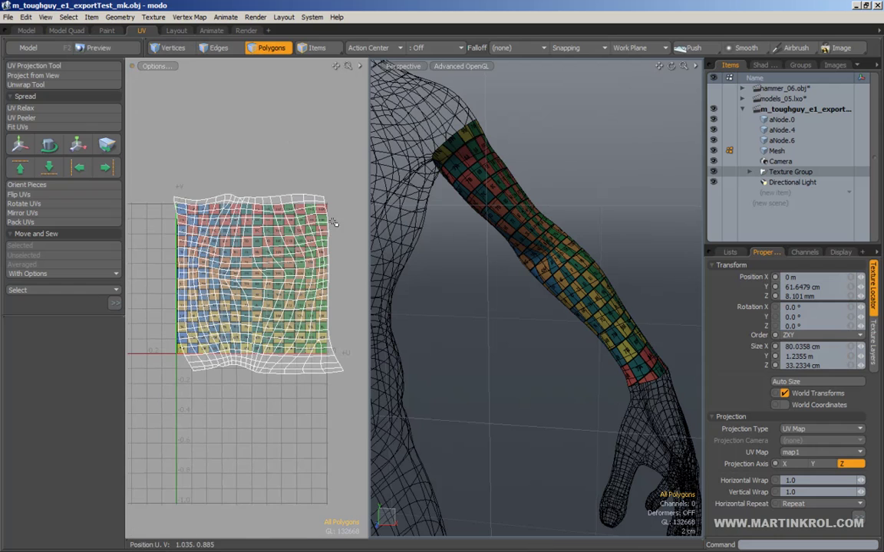
Enlarge the UV view, start UV Relax in Unwrap mode, and pin the shell's four corners, pulling the upper-right pin outward above the lower-right one.
left_click_drag(369, 266, 495, 278)
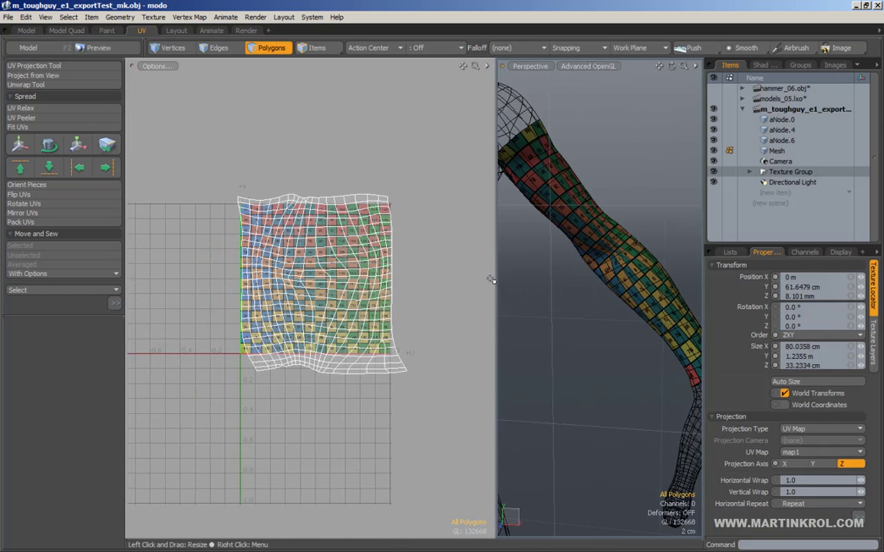
left_click(36, 109)
left_click(407, 371)
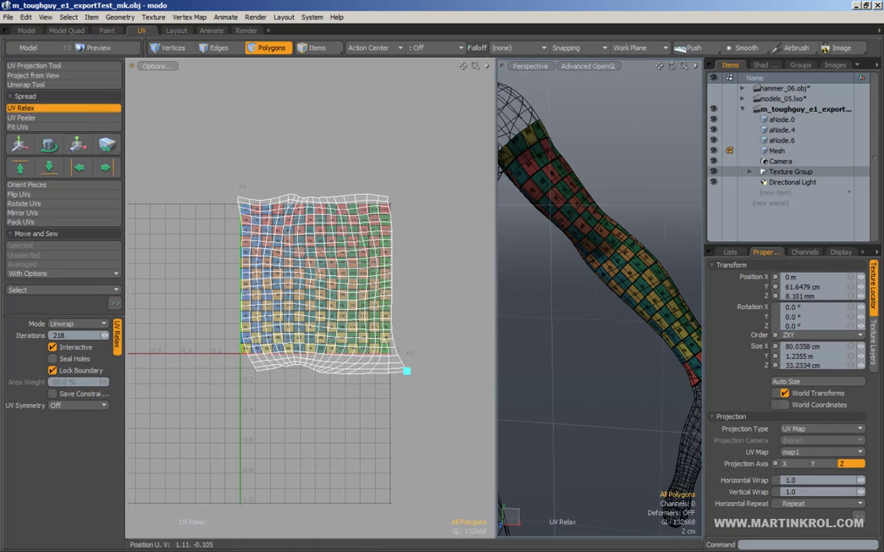
left_click(256, 372)
left_click(237, 197)
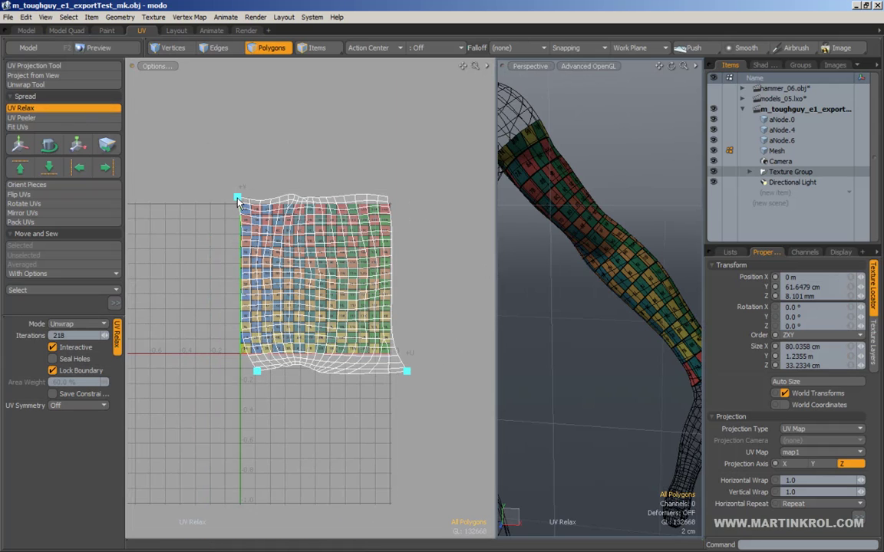
left_click(388, 198)
left_click_drag(388, 198, 408, 199)
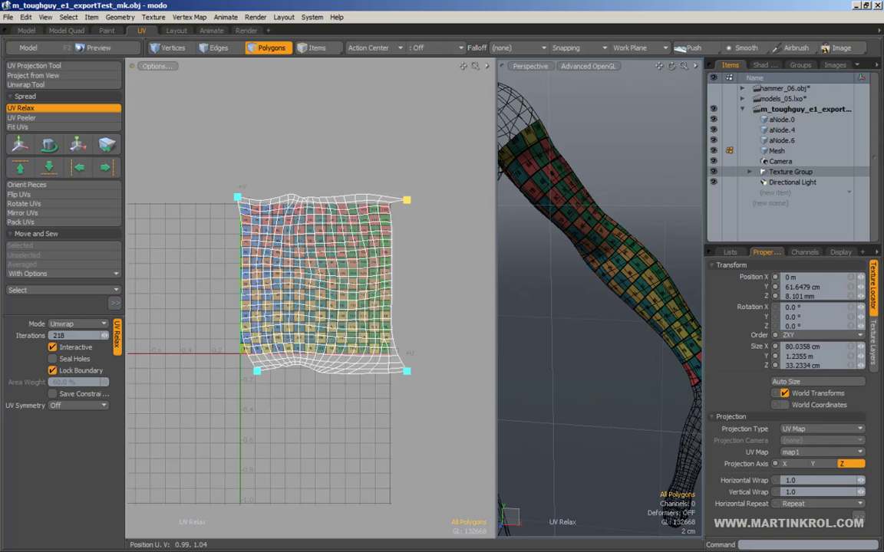
Unlock the boundary in UV Relax and pull the four corner pins outward to stretch the arm shell, mainly along V.
left_click(52, 370)
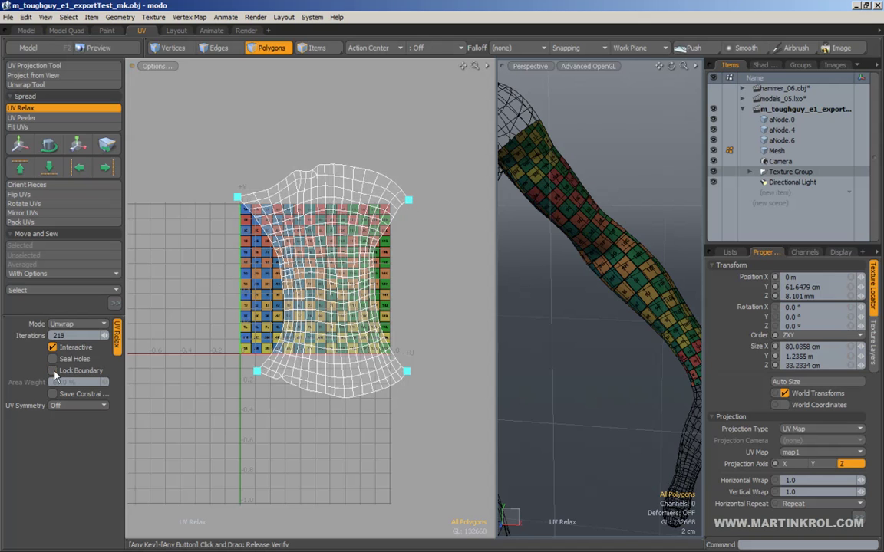
left_click_drag(408, 200, 426, 174)
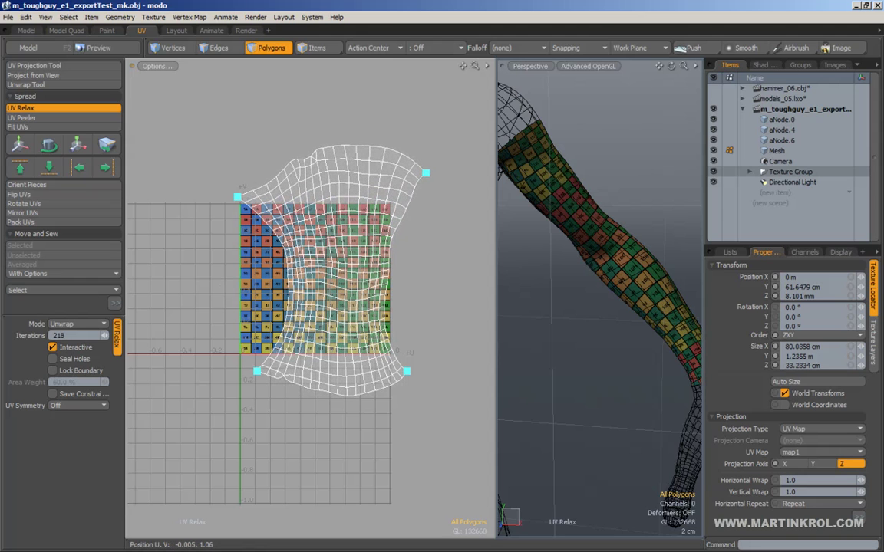
left_click_drag(238, 197, 228, 144)
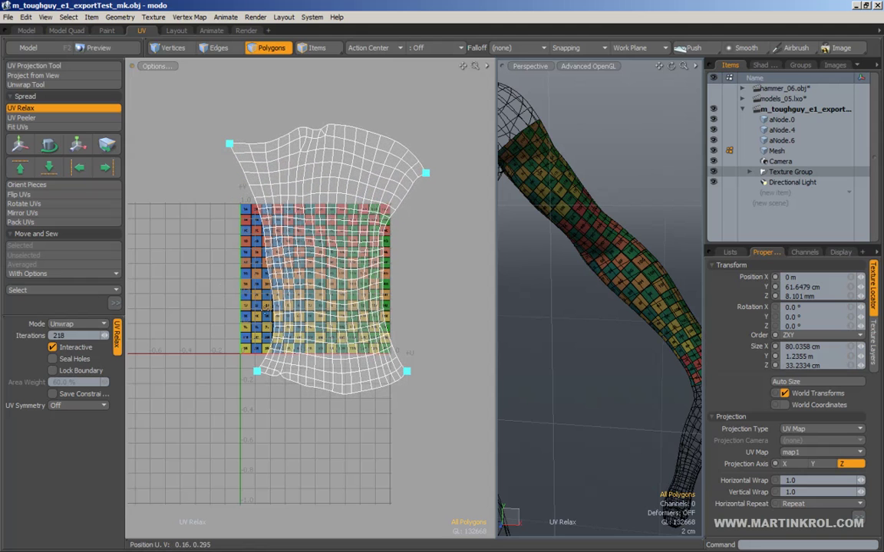
left_click_drag(255, 371, 225, 428)
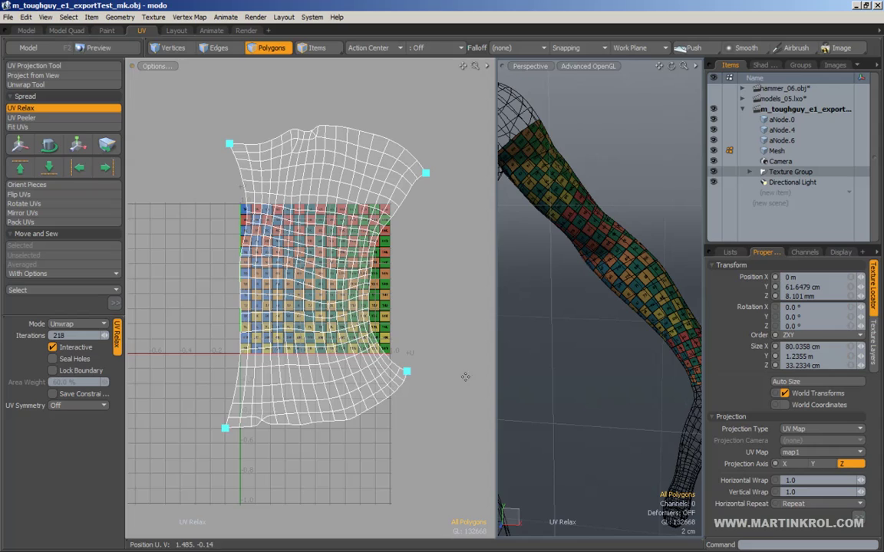
left_click_drag(408, 374, 428, 454)
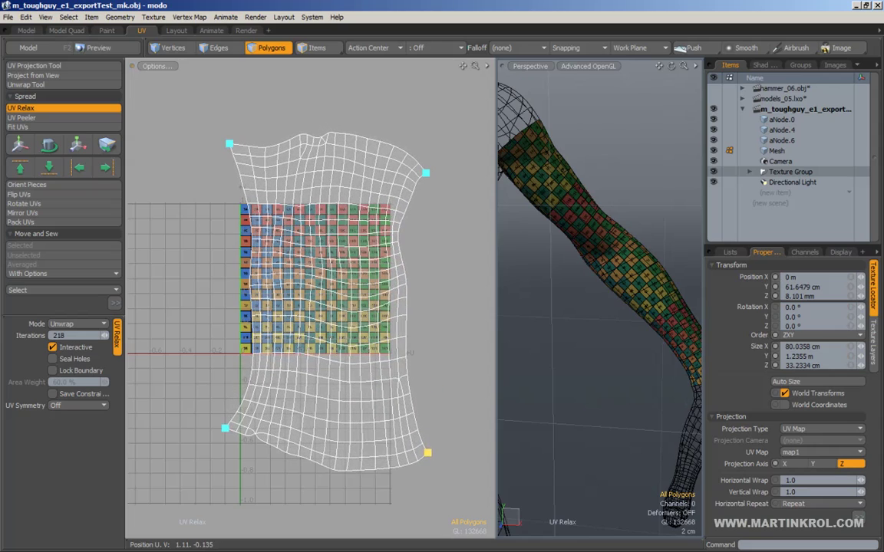
left_click_drag(225, 428, 217, 477)
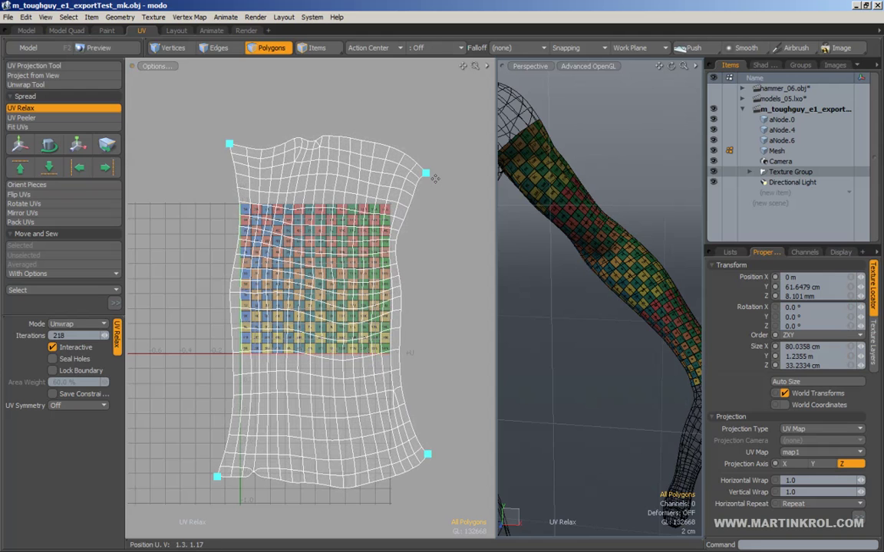
left_click_drag(426, 173, 423, 146)
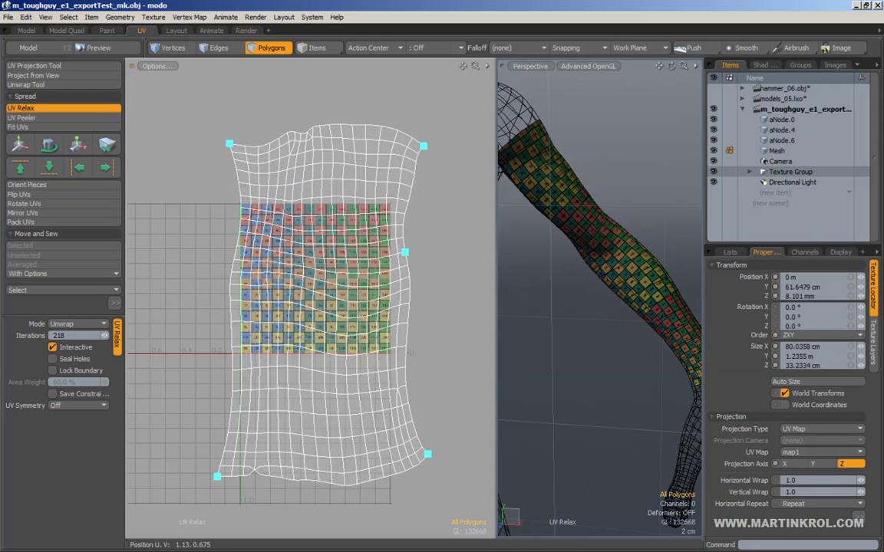
Pull the shell's side edges outward with one right pin and two left pins, and extend both lower corner pins downward.
left_click_drag(405, 253, 423, 251)
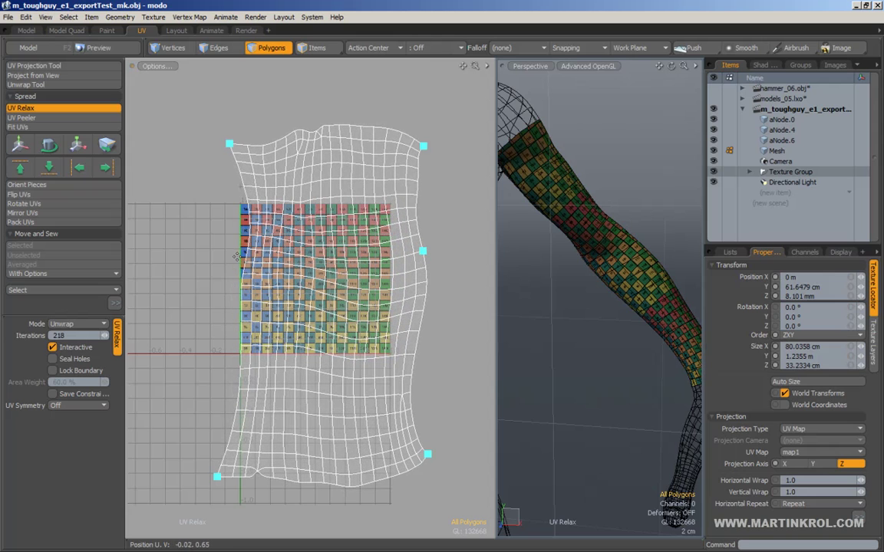
left_click_drag(250, 238, 238, 237)
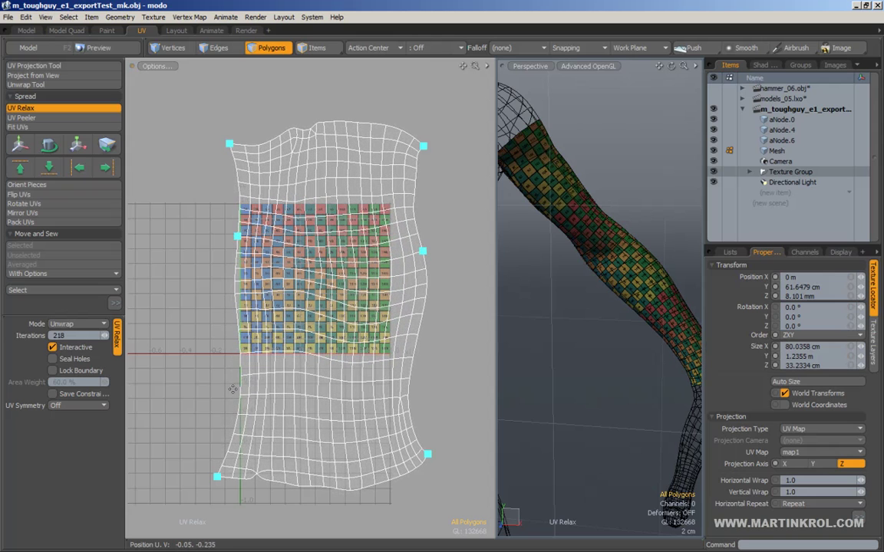
left_click_drag(240, 377, 232, 381)
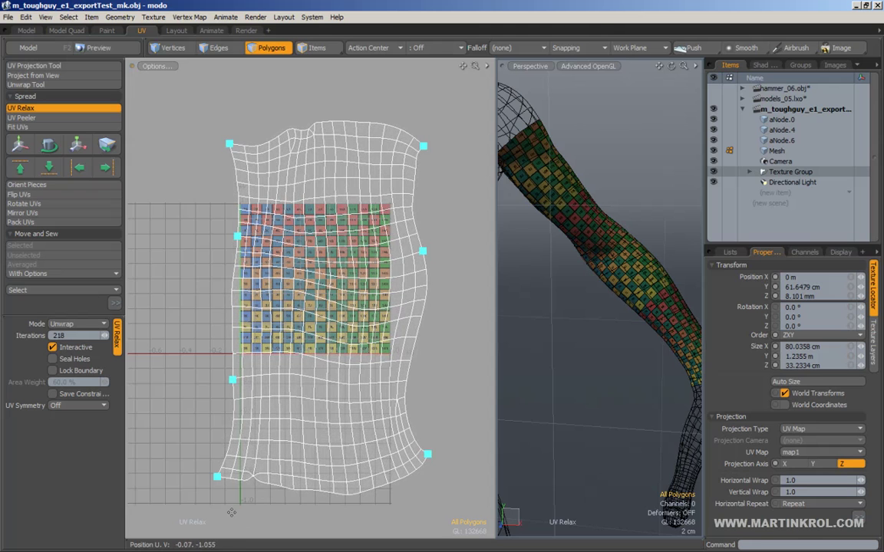
left_click_drag(217, 477, 224, 499)
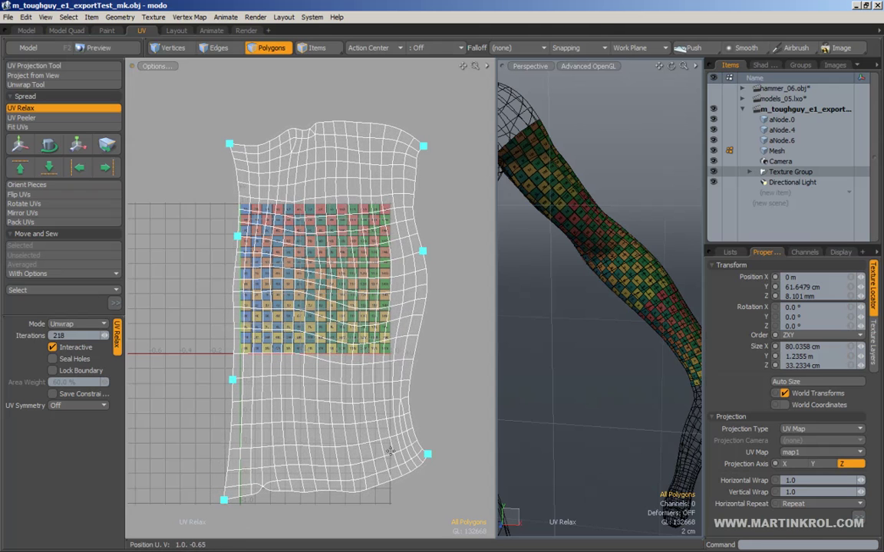
left_click_drag(429, 459, 424, 495)
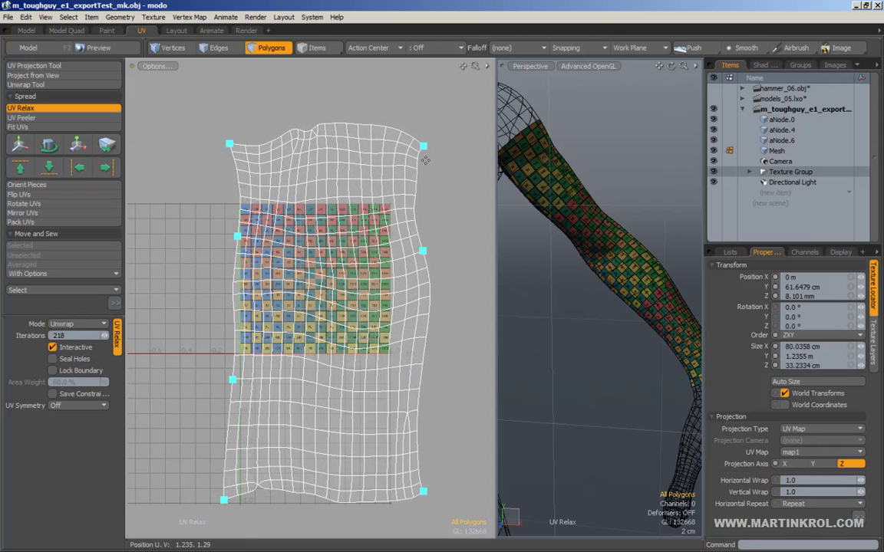
Raise the two upper corner pins, fine-tune the side pins to even out the shell, and finish the UV relax.
left_click_drag(424, 145, 426, 132)
left_click_drag(230, 145, 231, 121)
left_click_drag(424, 250, 423, 265)
mouse_move(237, 240)
left_mouse_down()
mouse_move(232, 180)
mouse_move(230, 235)
left_mouse_up()
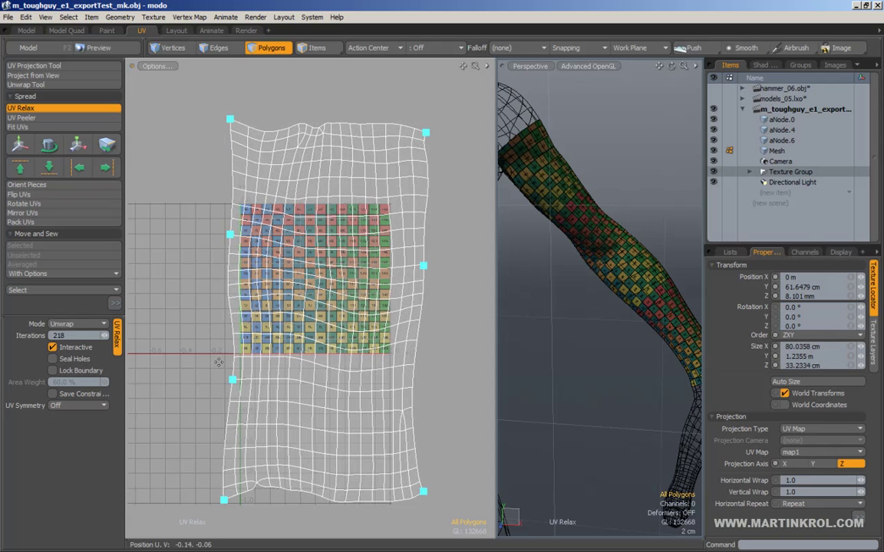
left_click_drag(234, 384, 229, 389)
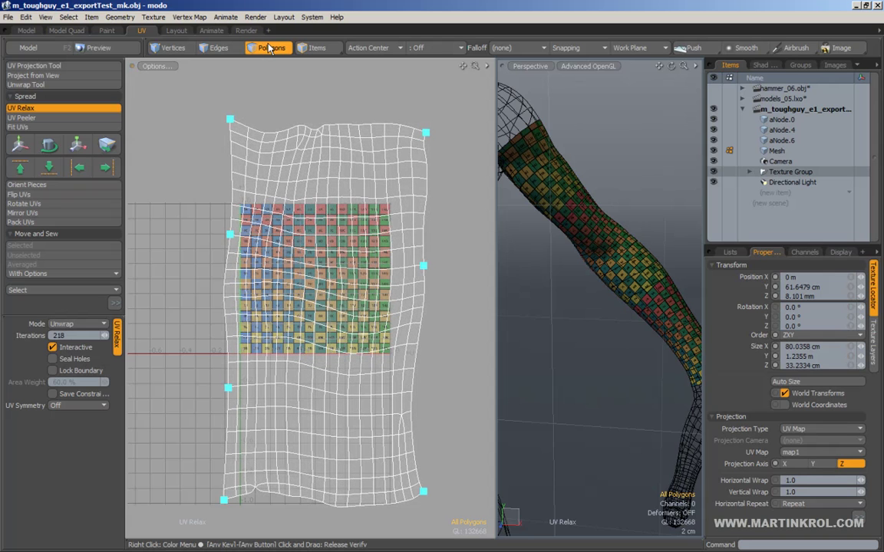
left_click(269, 49)
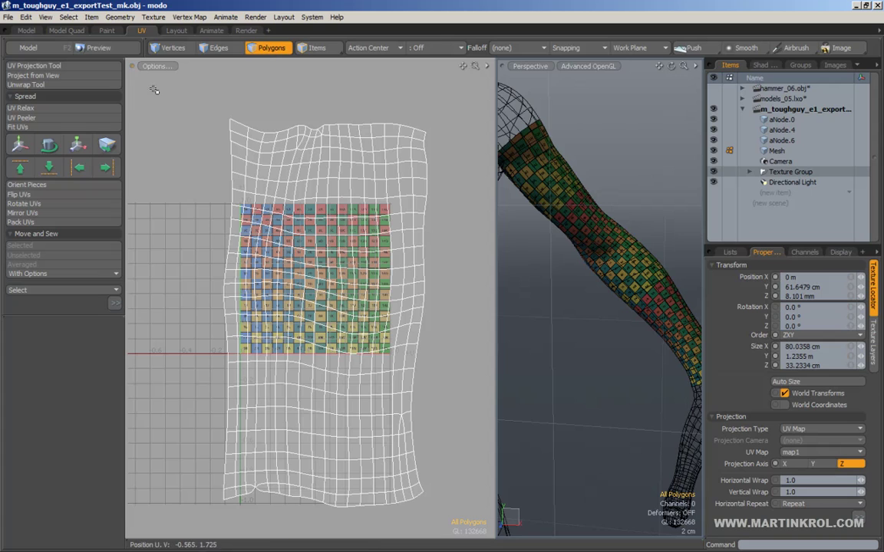
Select the edges along the shell's entire right border, excluding the bottom border edge, and align them into a straight line.
left_click(217, 48)
right_click_drag(454, 116, 418, 231)
right_click_drag(460, 183, 421, 344, "shift")
right_click_drag(459, 310, 425, 474, "shift")
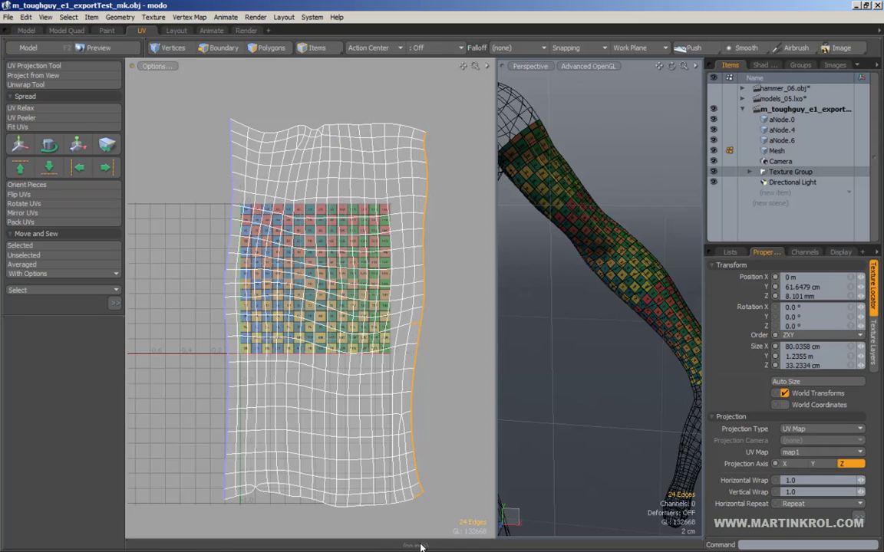
key("ctrl+z")
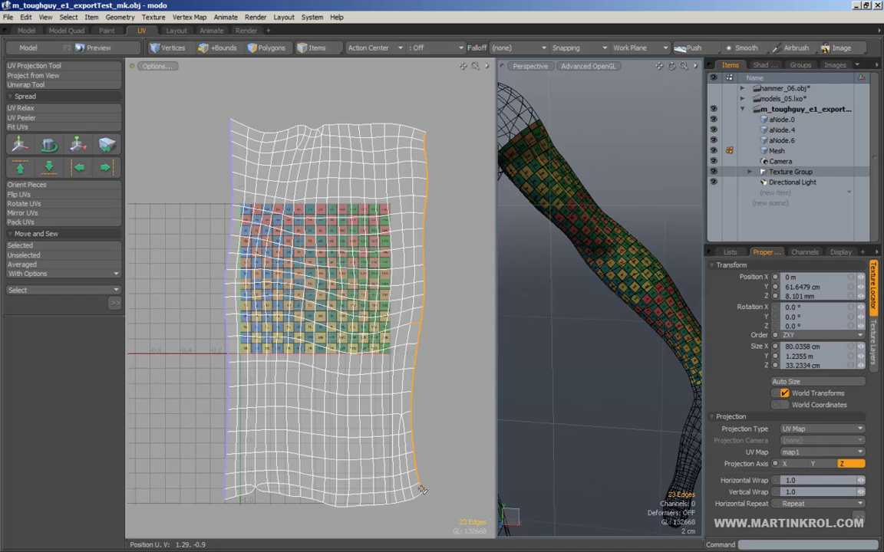
left_click(106, 167)
Select the edges along the shell's entire left border and align them into a straight line.
right_click_drag(412, 161, 434, 221)
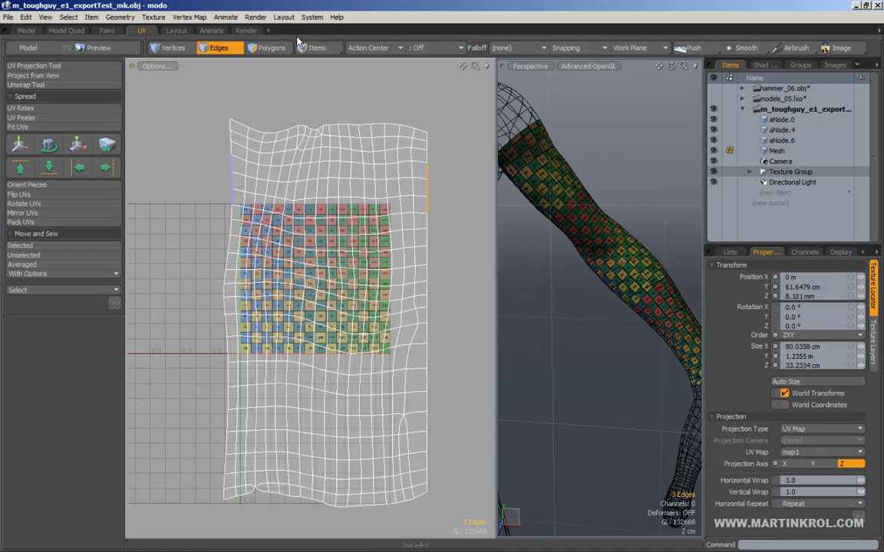
right_click_drag(153, 86, 220, 204, "shift")
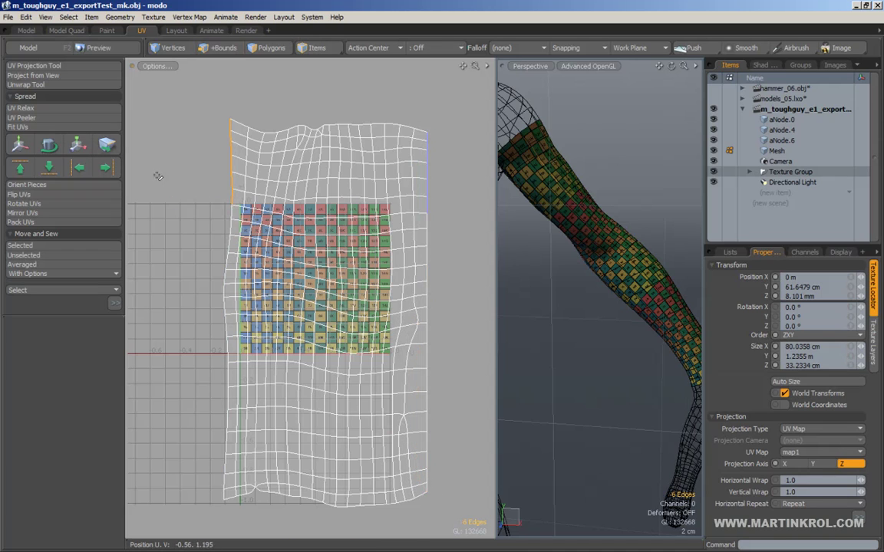
right_click_drag(157, 176, 234, 433, "shift")
right_click_drag(185, 244, 231, 350, "shift")
right_click_drag(169, 340, 229, 515, "shift")
left_click(77, 170)
Relax the whole arm shell in Unwrap mode with Lock Boundary enabled and 300 iterations, then finish and deselect it.
scroll(147, 270, "down", 2)
left_click_drag(177, 238, 173, 240, "alt")
right_click_drag(172, 227, 188, 162)
left_click(261, 50)
double_click(258, 207)
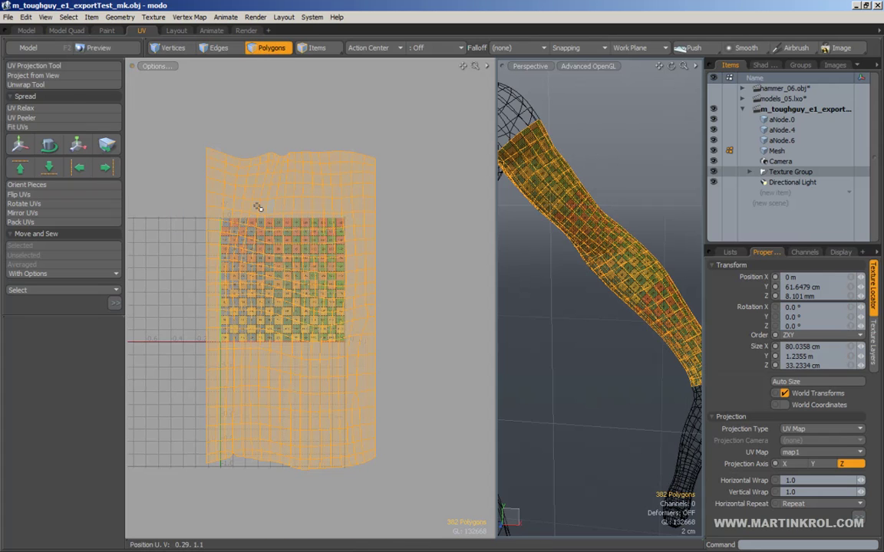
left_click(70, 108)
left_click(319, 207)
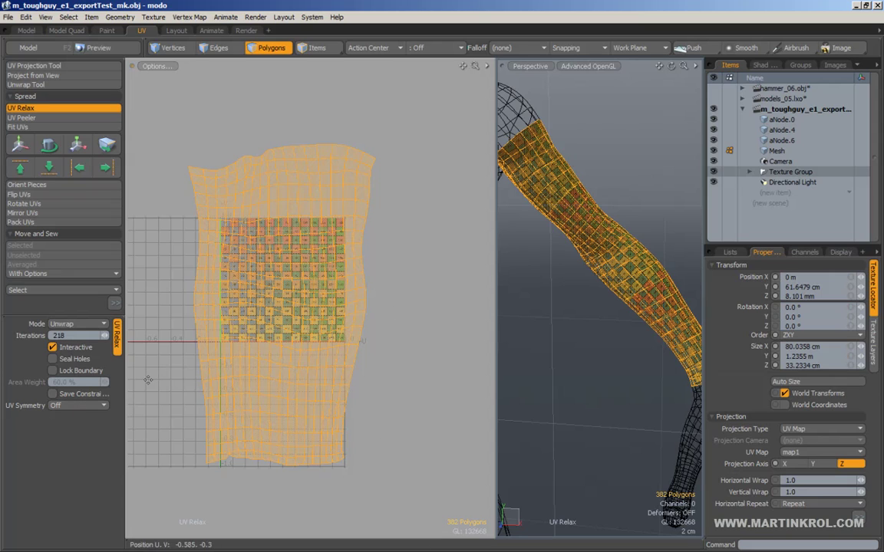
left_click(52, 371)
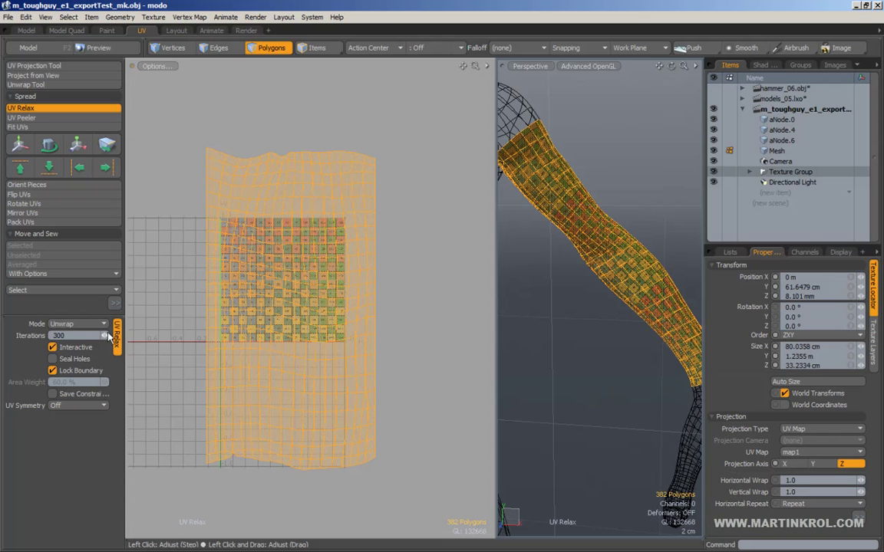
key("space")
left_click(177, 314)
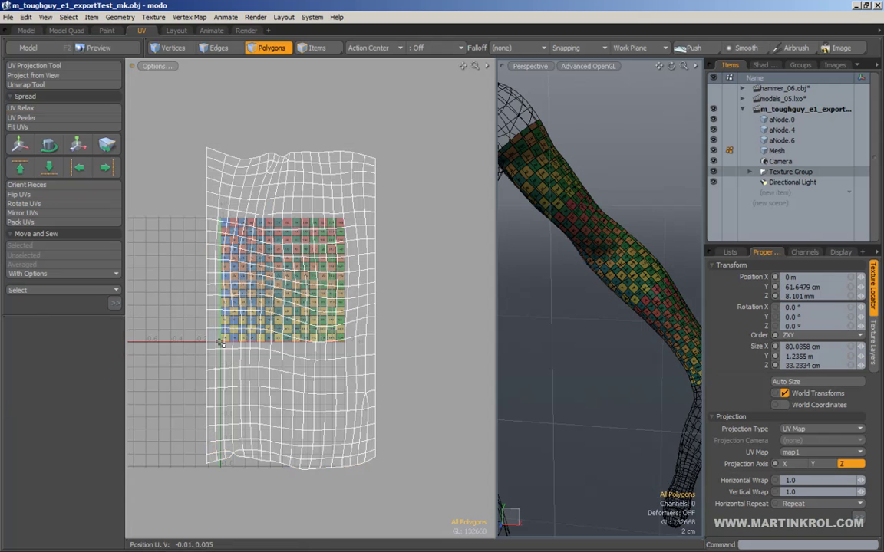
Scale the whole arm UV shell up along V to even out the checker squares, and deselect it.
left_click_drag(580, 297, 391, 284, "alt")
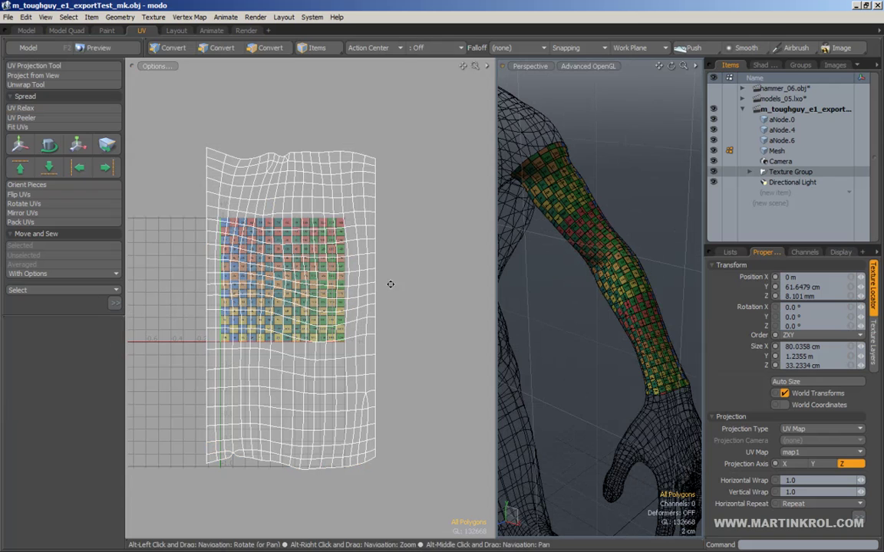
right_click_drag(562, 308, 702, 330, "alt")
left_click_drag(703, 334, 533, 322, "alt")
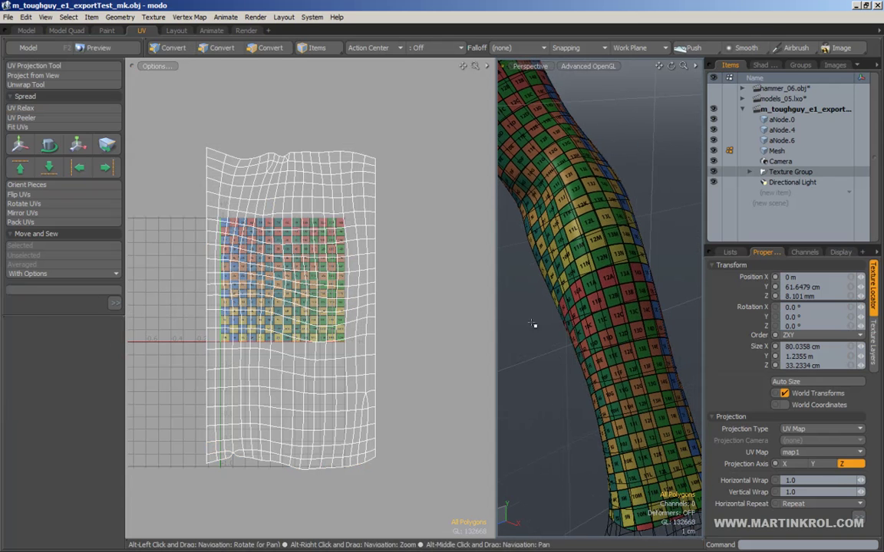
double_click(302, 285)
key("y")
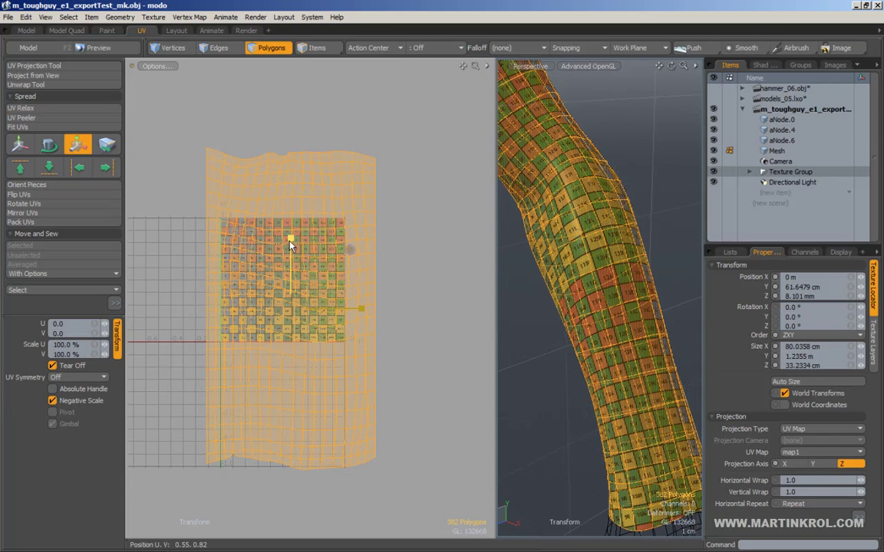
left_click_drag(290, 237, 291, 224)
key("space")
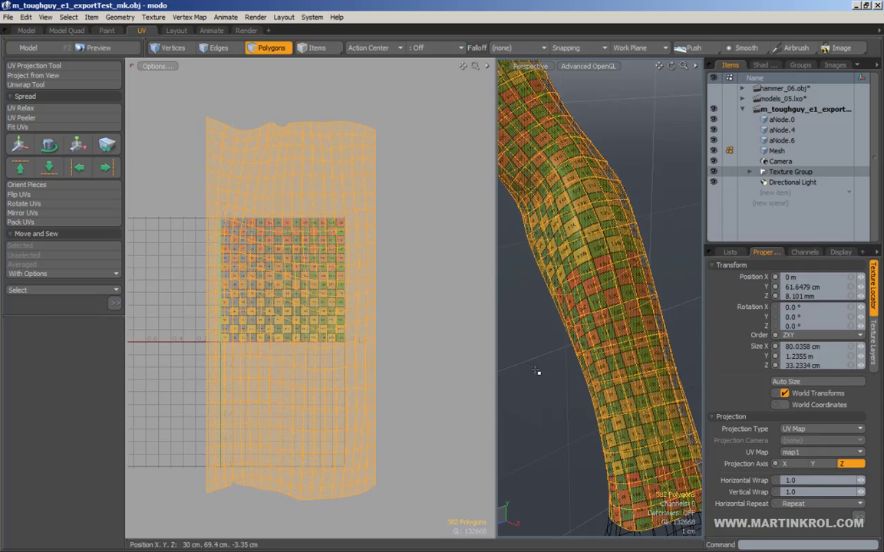
left_click(538, 370)
Examine the checker texture on the arm from several angles in an enlarged 3D view, and review the whole UV shell.
left_click_drag(539, 371, 569, 390, "alt")
right_click_drag(569, 390, 529, 372, "alt")
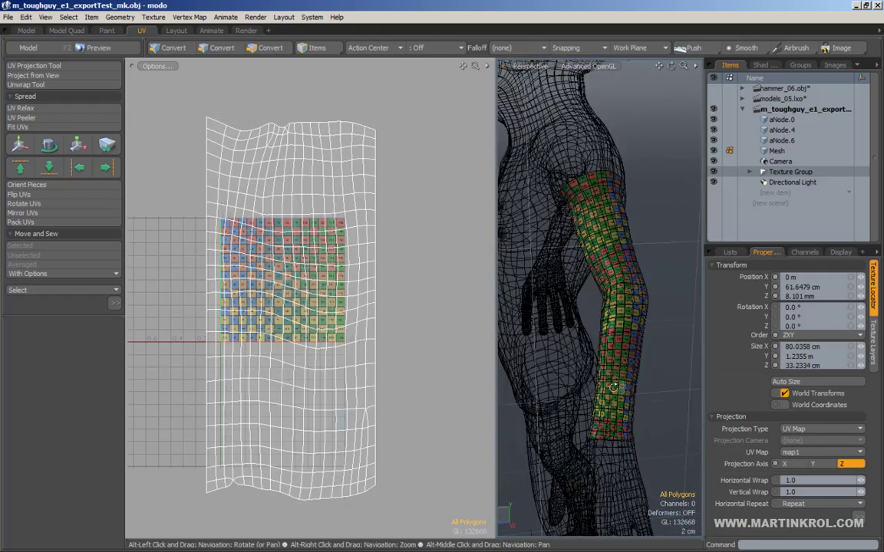
left_click_drag(530, 372, 664, 245, "alt")
left_click_drag(496, 228, 422, 232)
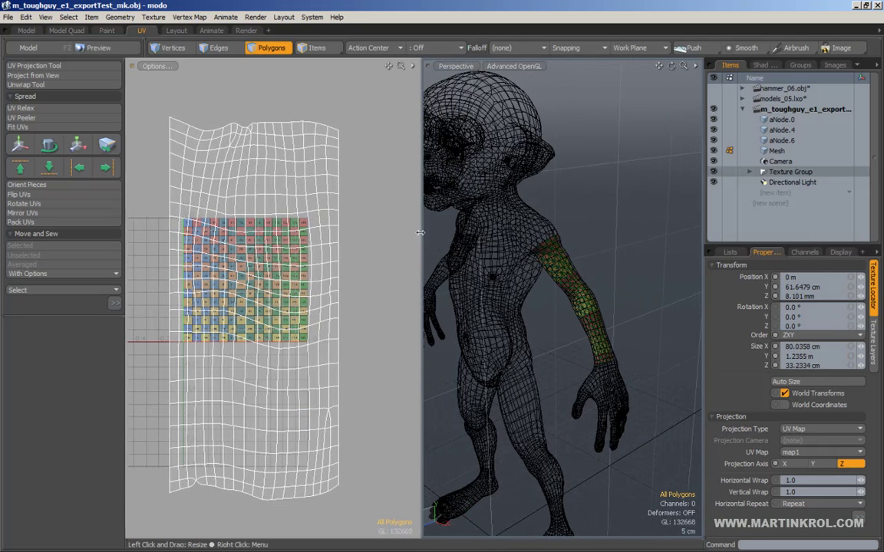
right_click_drag(319, 257, 340, 260, "alt")
left_click_drag(340, 260, 358, 270, "alt")
right_click_drag(357, 270, 320, 286, "alt")
left_click_drag(330, 281, 310, 273, "alt")
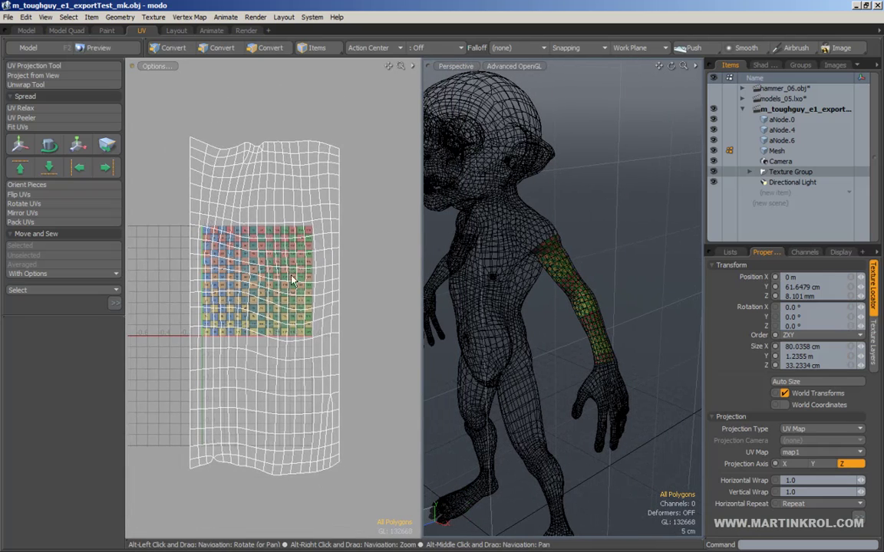
left_click(281, 246)
right_click_drag(355, 231, 374, 289)
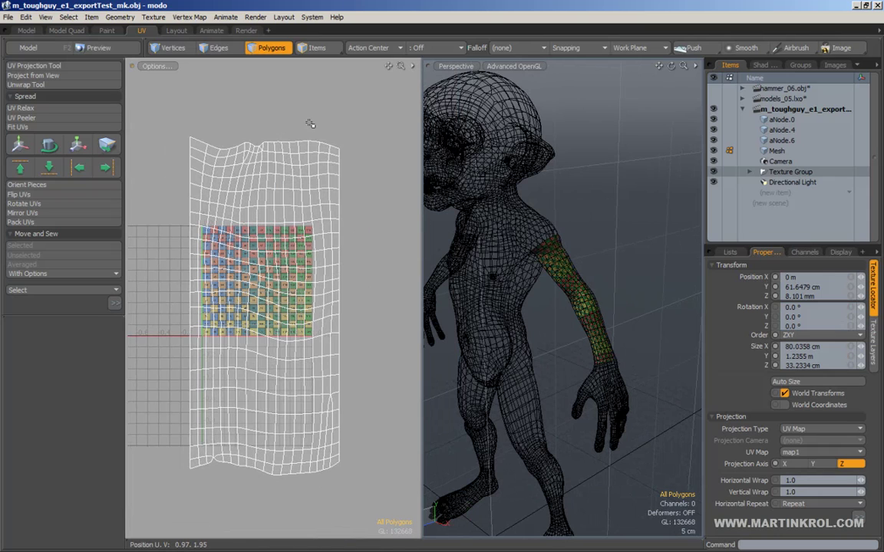